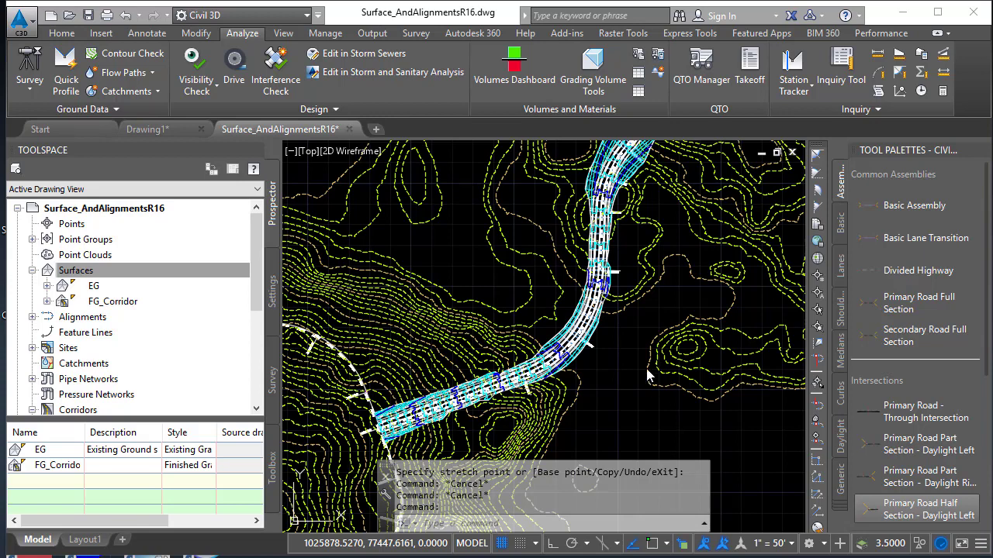
# - In the road corridor's properties, add a second corridor surface built from links with the Top code
pyautogui.scroll(5, 562, 306)
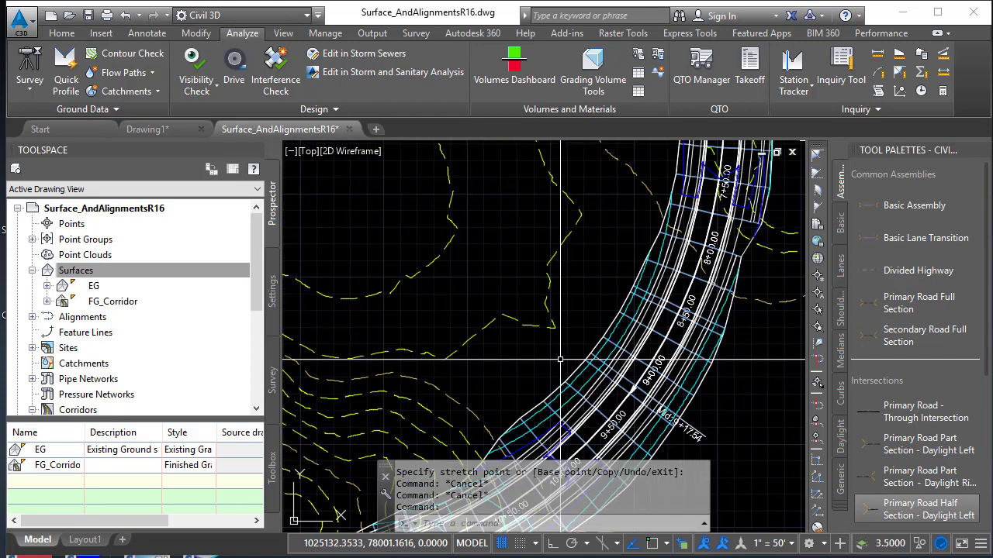
pyautogui.scroll(2, 590, 361)
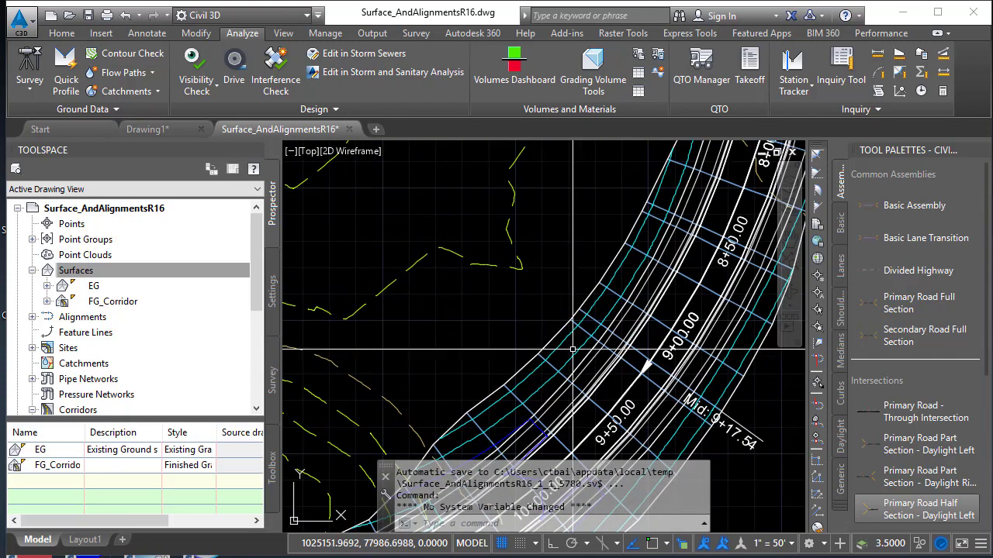
pyautogui.click(591, 361)
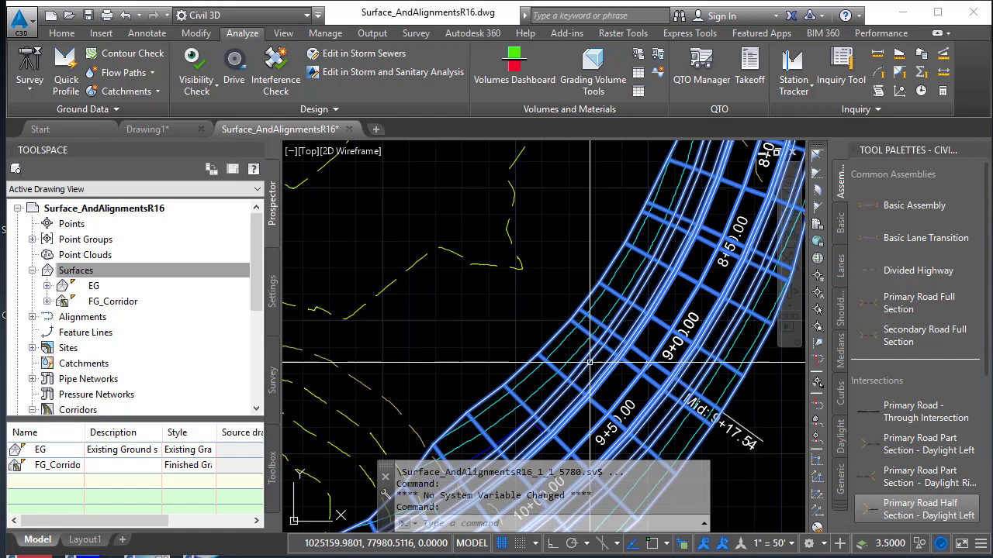
pyautogui.rightClick(591, 361)
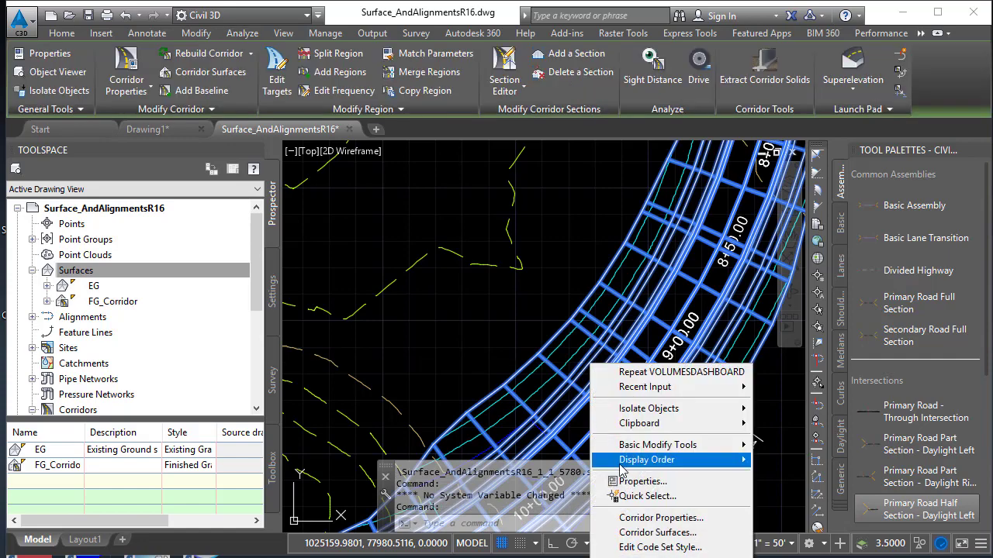
pyautogui.click(657, 518)
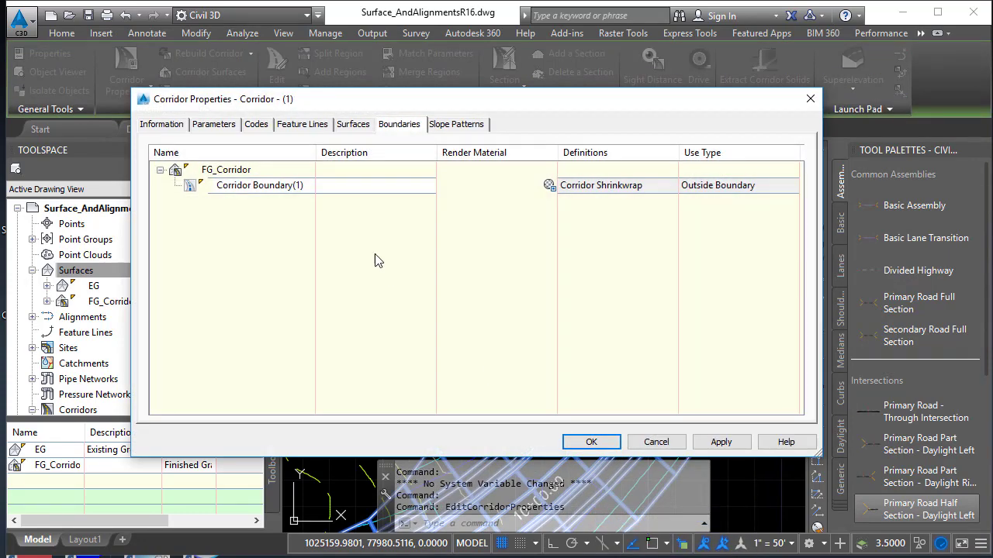
pyautogui.click(354, 127)
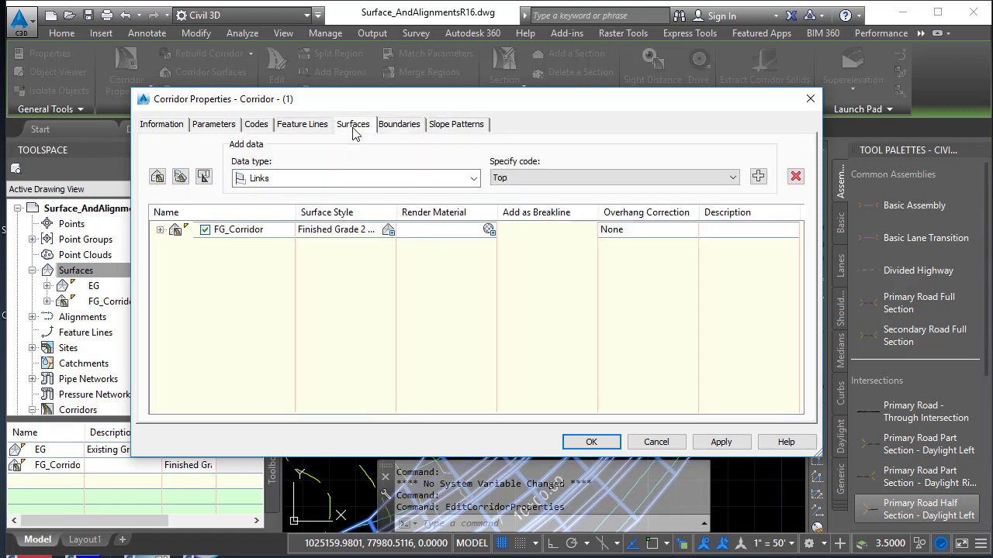
pyautogui.click(158, 178)
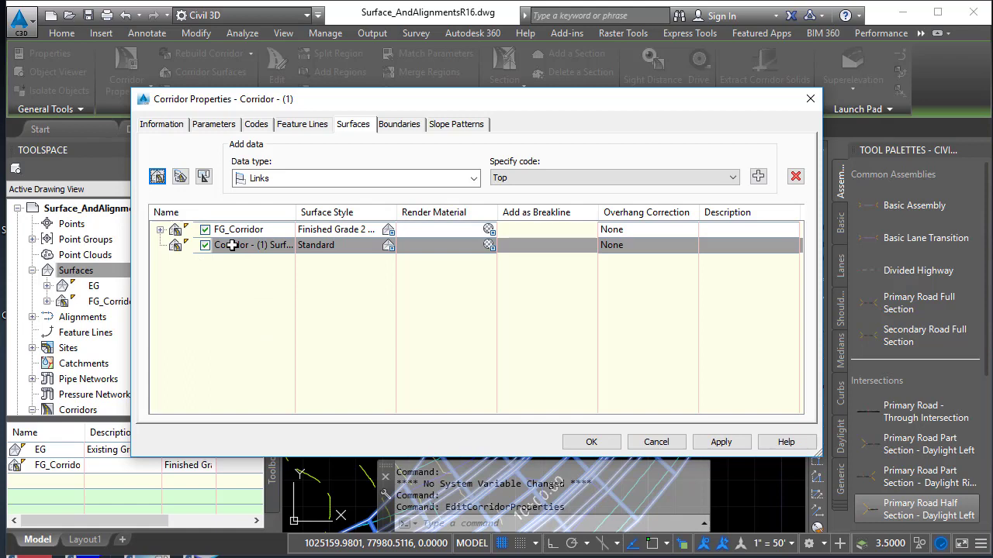
pyautogui.click(473, 179)
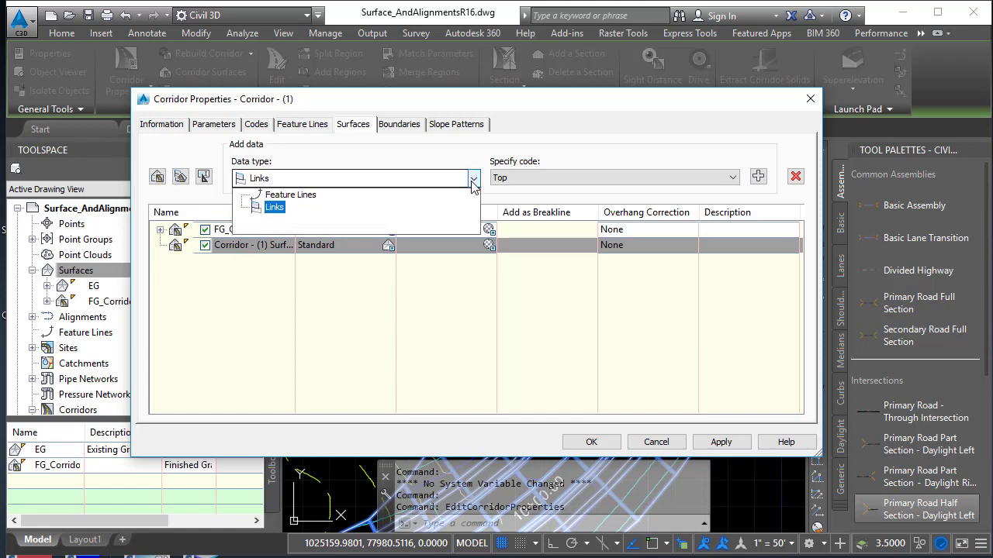
pyautogui.click(275, 207)
pyautogui.click(757, 177)
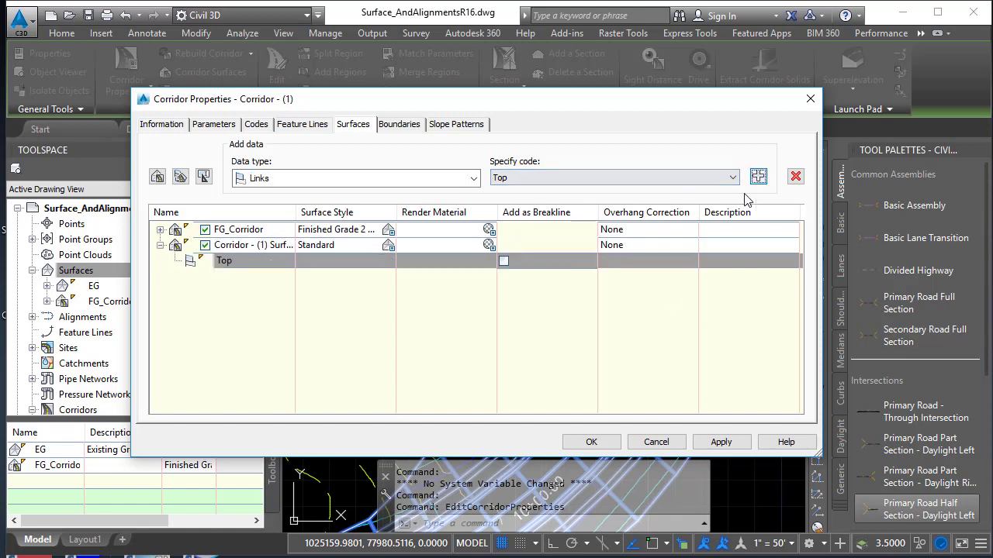
pyautogui.click(176, 249)
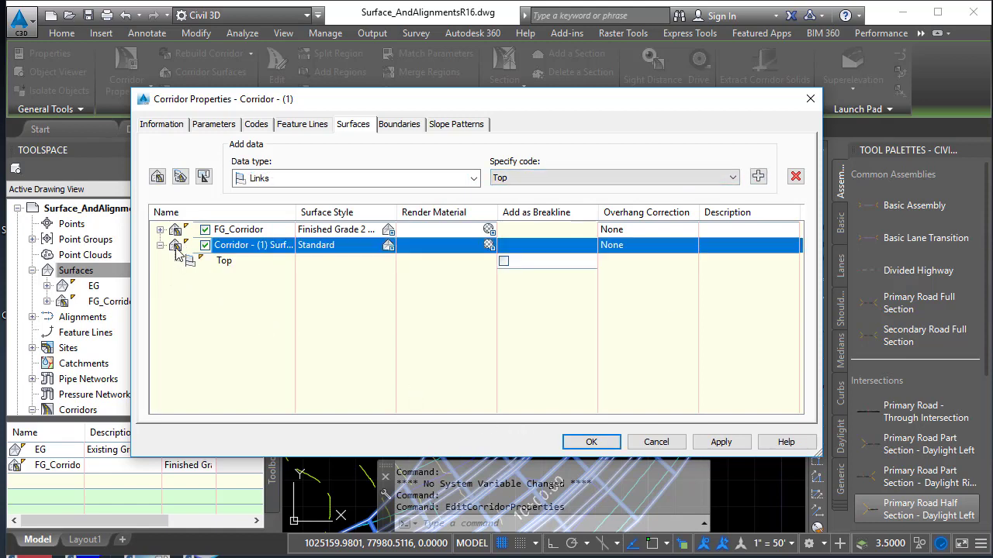
# - Check the boundary options for FG_Corridor, then accept the corridor properties and rebuild the corridor
pyautogui.click(400, 126)
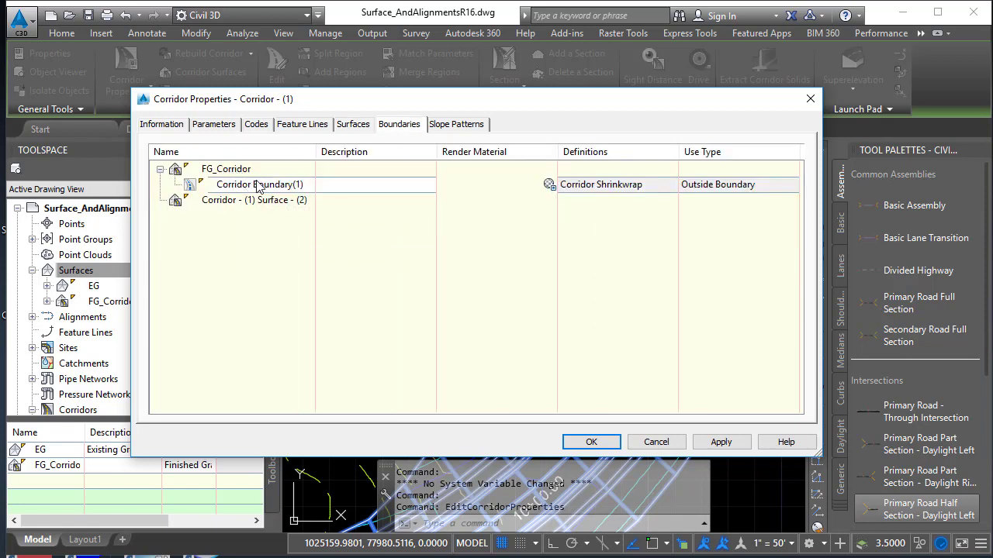
pyautogui.click(243, 170)
pyautogui.rightClick(242, 175)
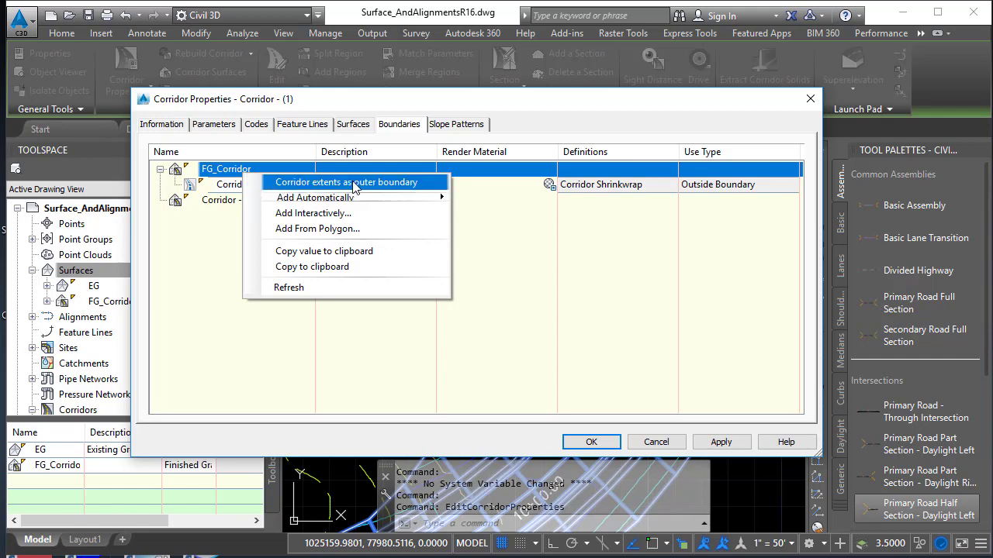
pyautogui.click(595, 443)
pyautogui.click(594, 364)
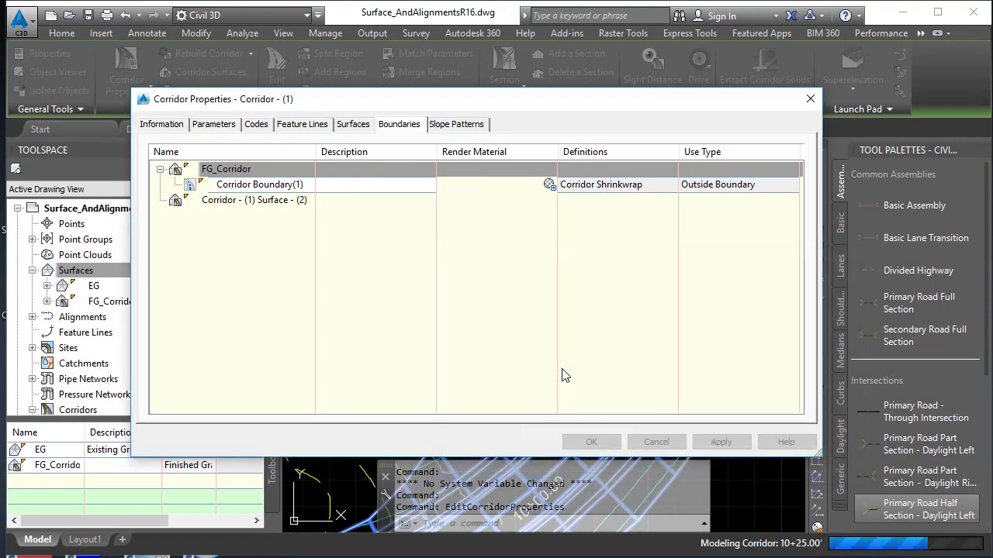
# - Erase the newly added corridor surface that has no outer boundary
pyautogui.scroll(-5, 509, 312)
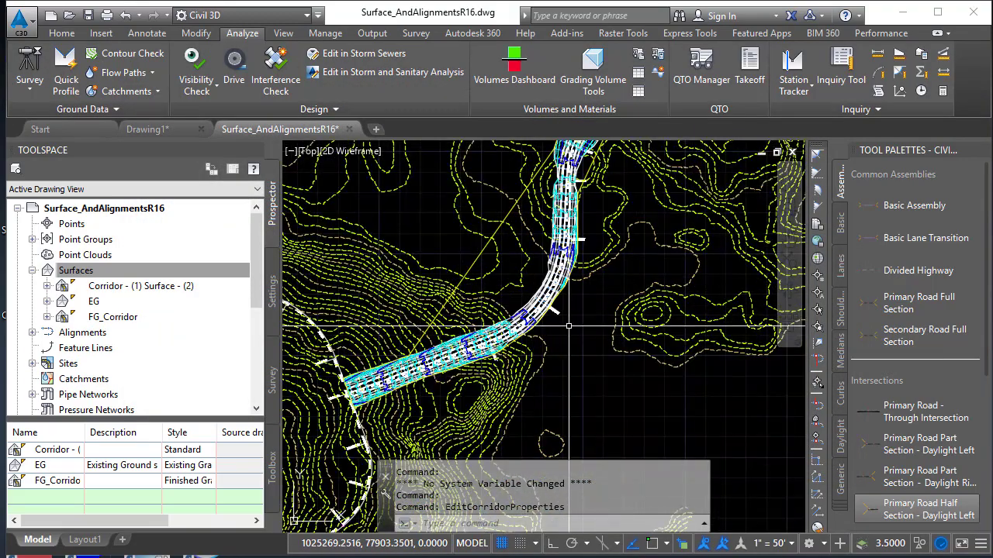
pyautogui.scroll(2, 491, 272)
pyautogui.scroll(-4, 491, 272)
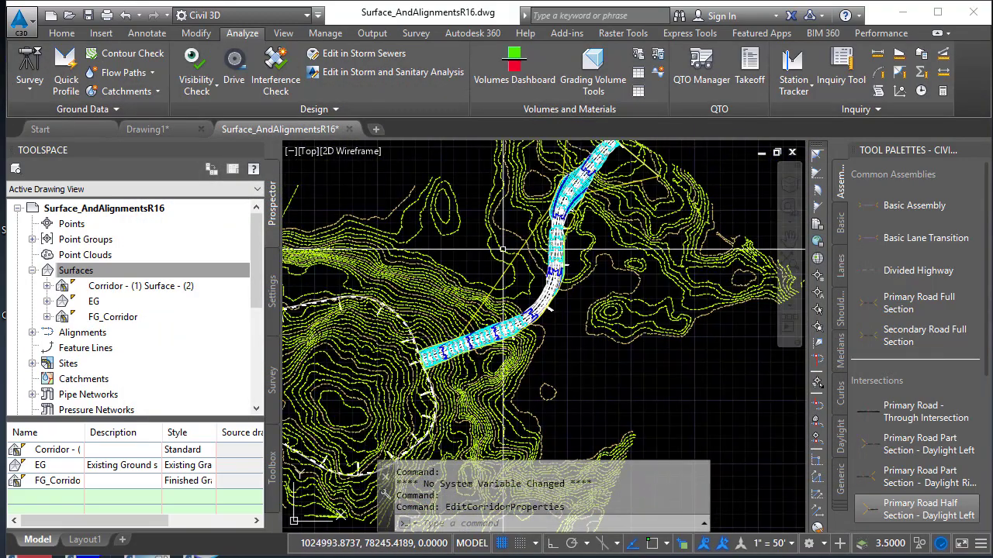
pyautogui.scroll(4, 511, 281)
pyautogui.write('erase')
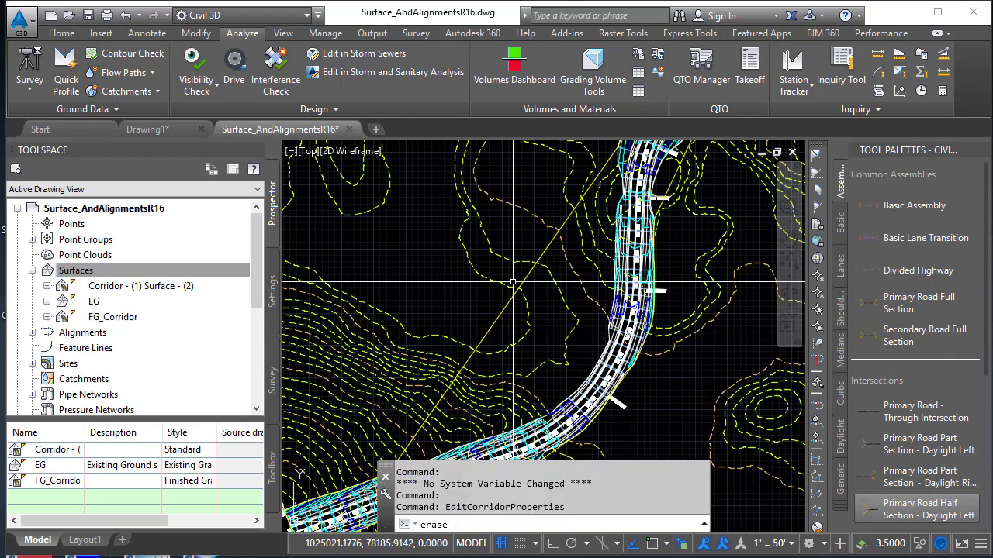
pyautogui.press('Return')
pyautogui.click(485, 309)
pyautogui.press('Return')
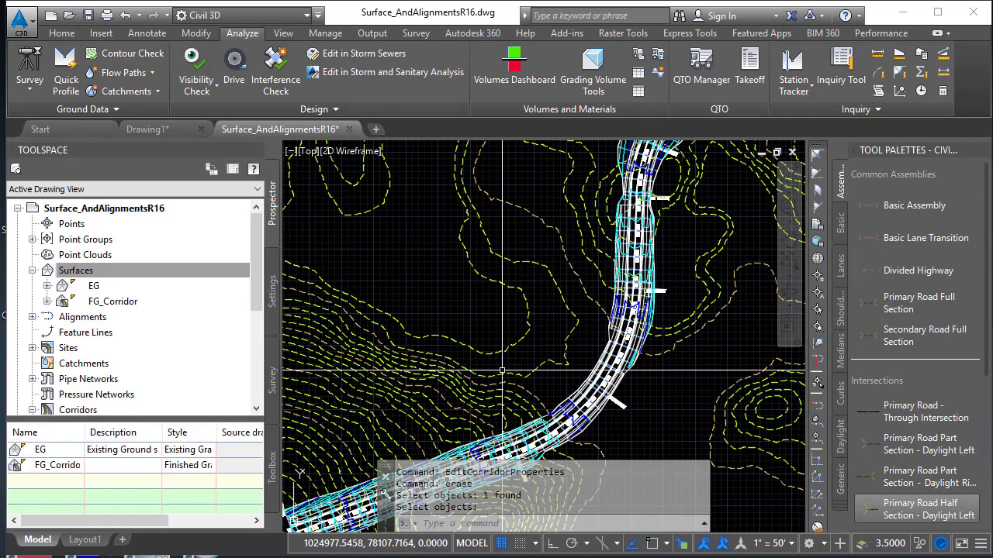
pyautogui.scroll(5, 573, 273)
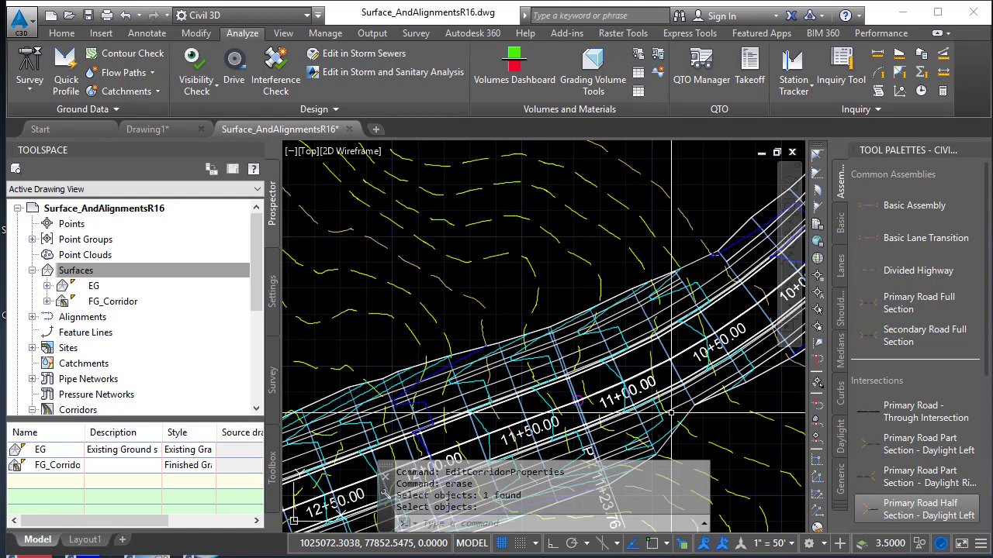
pyautogui.scroll(3, 577, 310)
pyautogui.scroll(3, 581, 336)
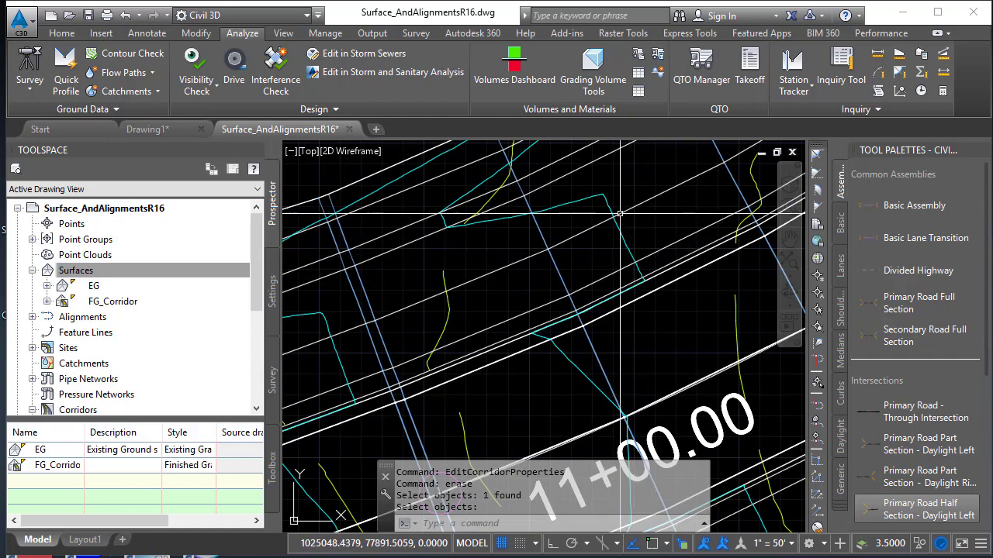
pyautogui.scroll(-6, 460, 221)
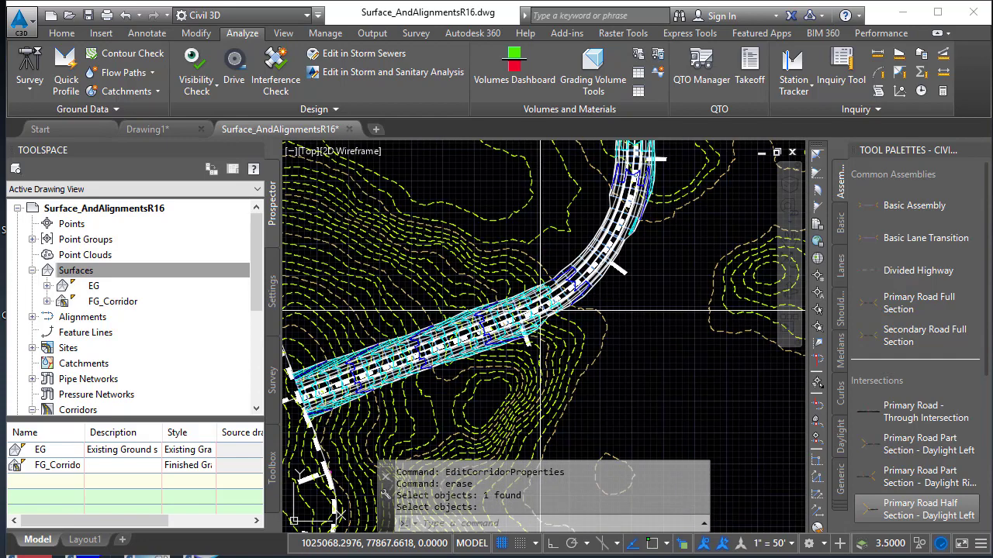
# - Start a new surface of type TIN volume surface and name it VolumeFirstStreet
pyautogui.rightClick(66, 276)
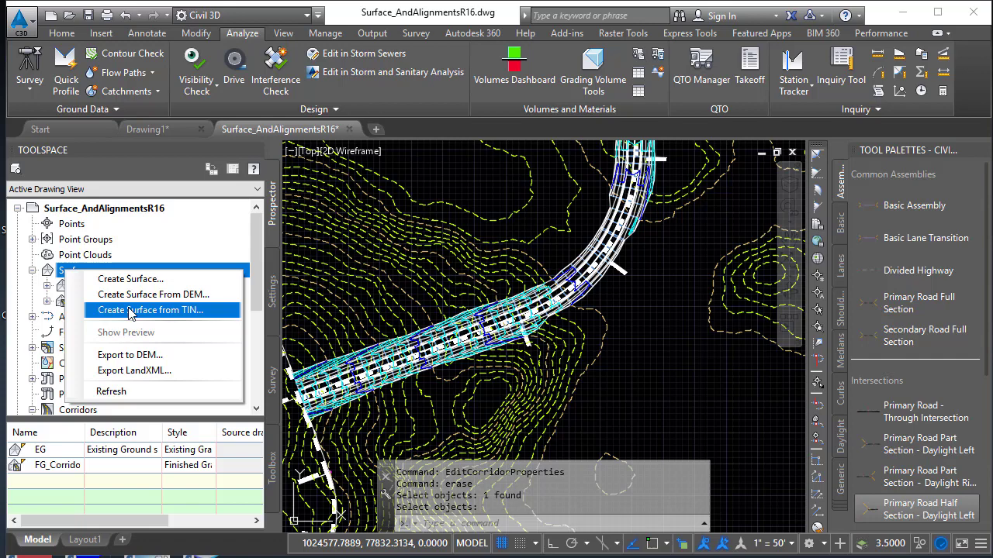
pyautogui.click(130, 279)
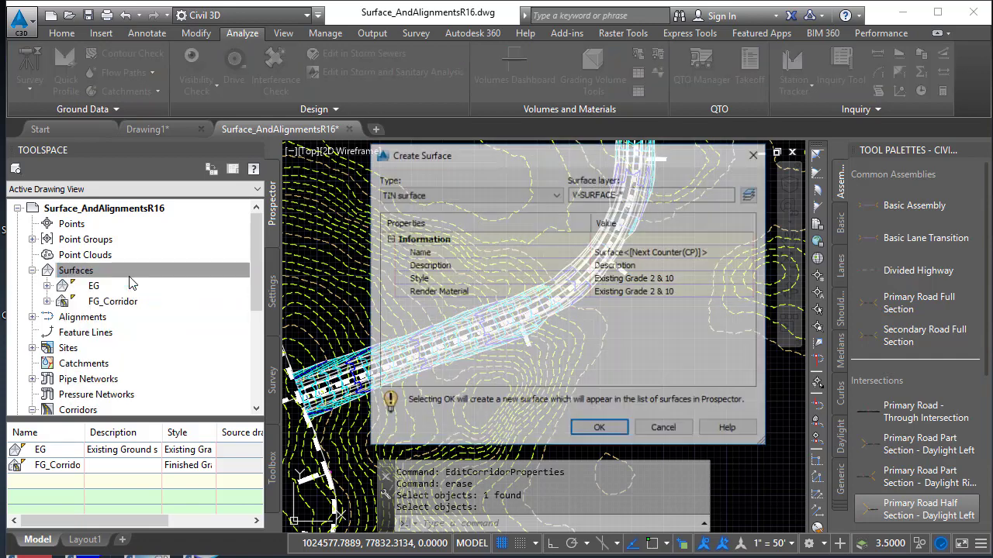
pyautogui.click(447, 199)
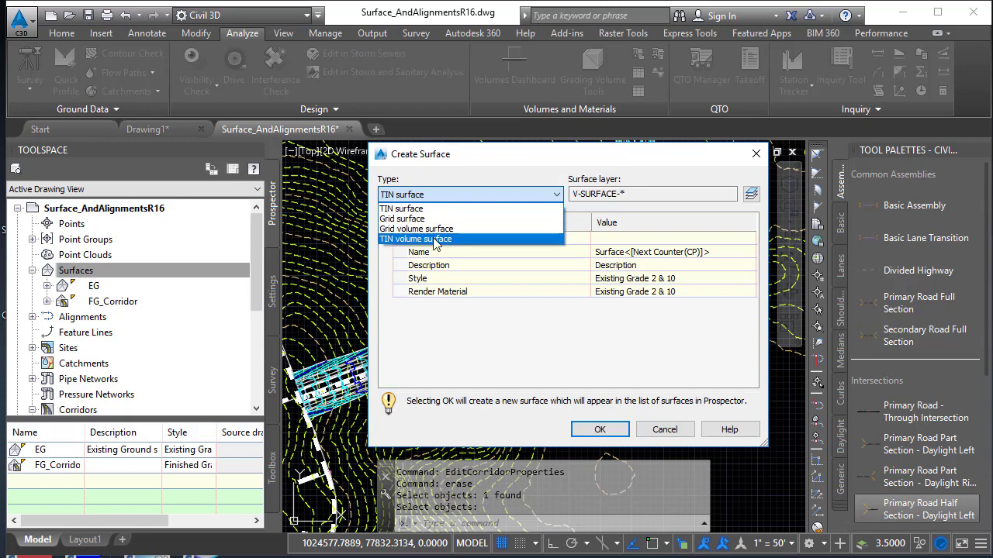
pyautogui.click(435, 240)
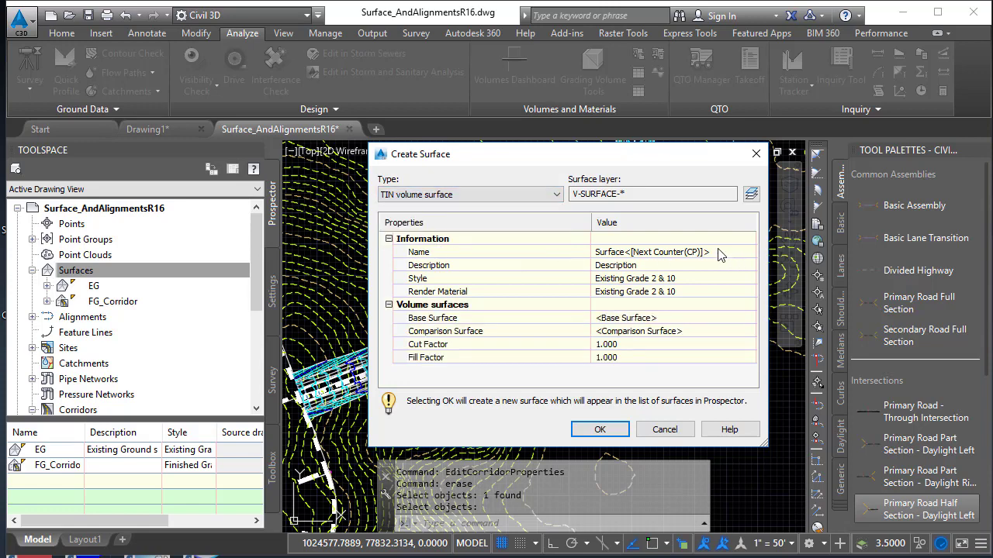
pyautogui.click(692, 252)
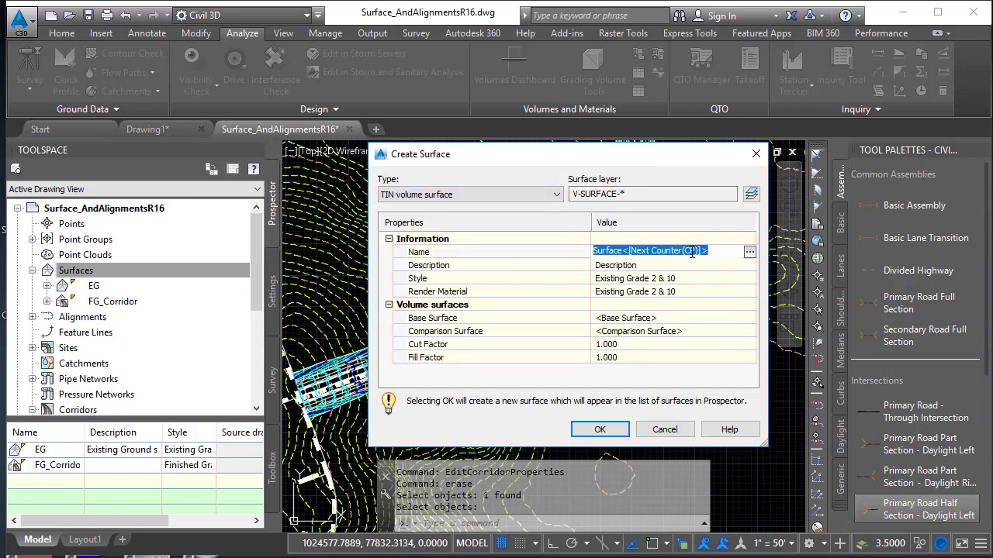
pyautogui.write('VolumeFirstStreet')
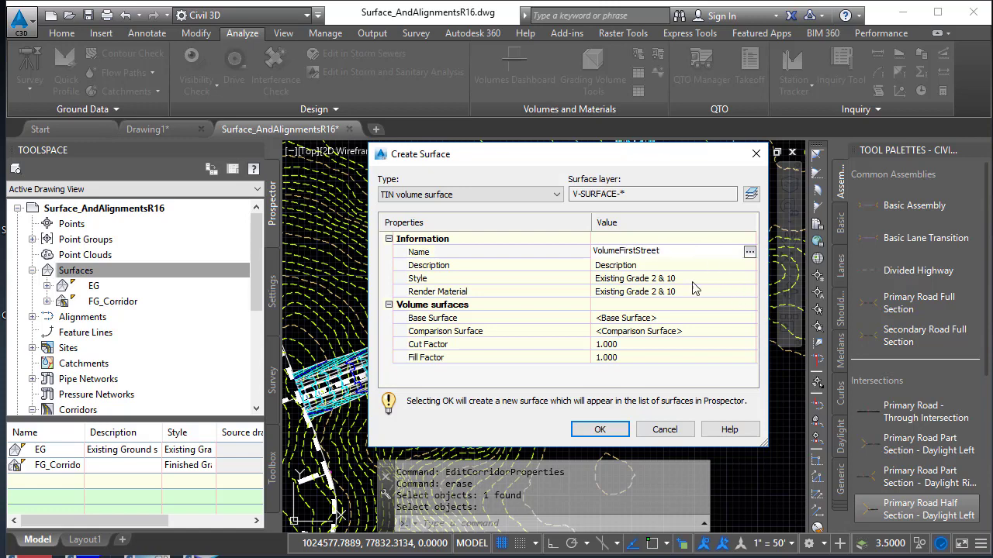
# - Set the volume surface's style to _NoShow
pyautogui.click(676, 280)
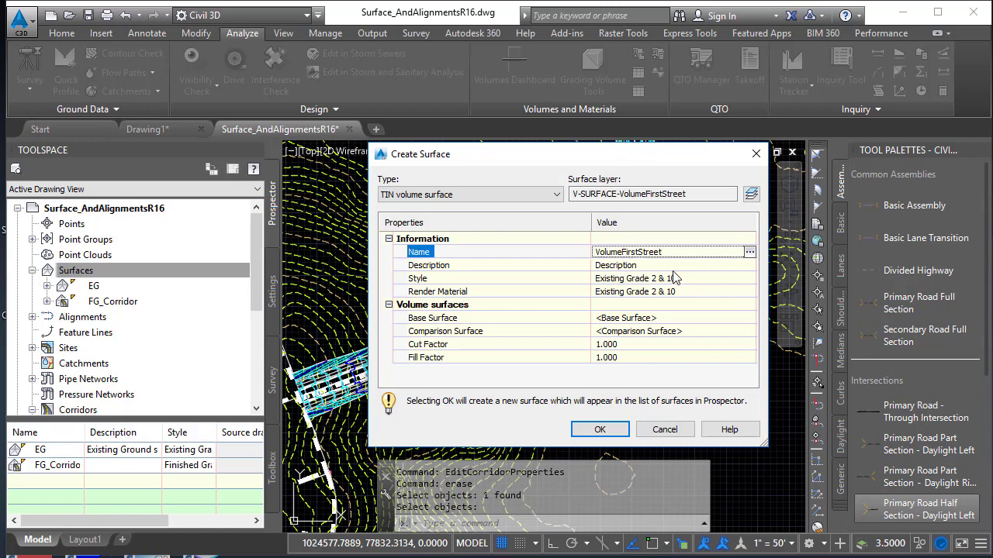
pyautogui.click(750, 278)
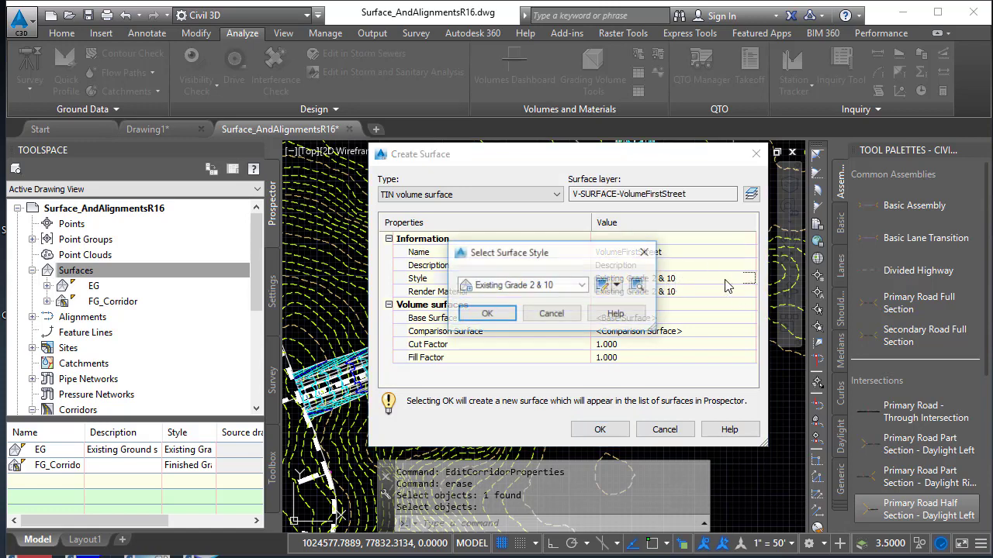
pyautogui.click(580, 286)
pyautogui.click(508, 301)
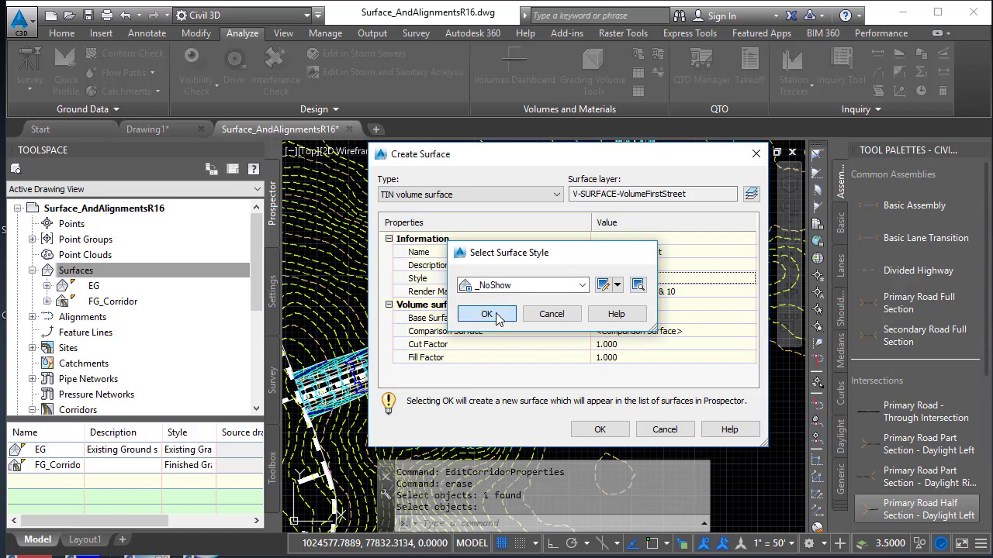
pyautogui.click(488, 313)
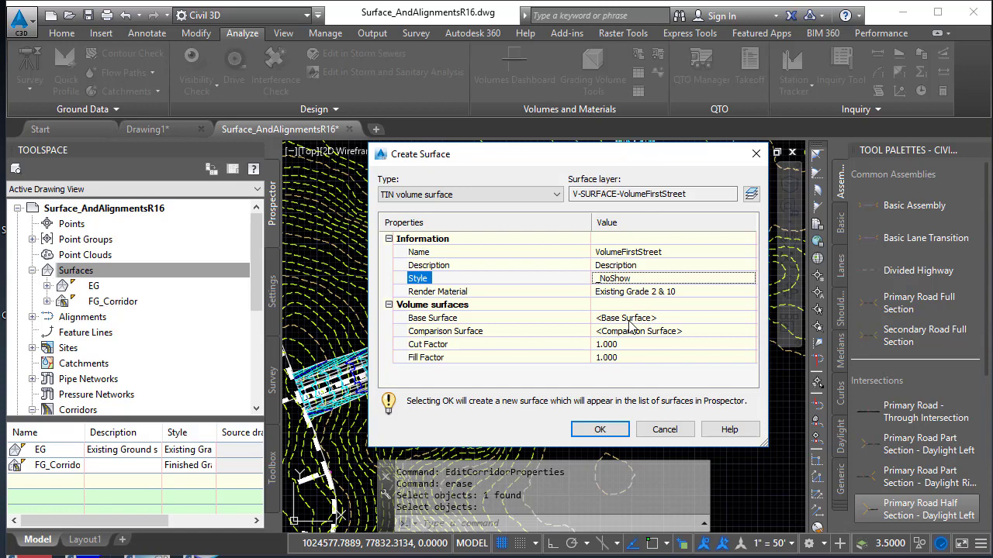
# - Assign EG as the base surface and FG_Corridor as the comparison surface of the volume surface
pyautogui.click(629, 321)
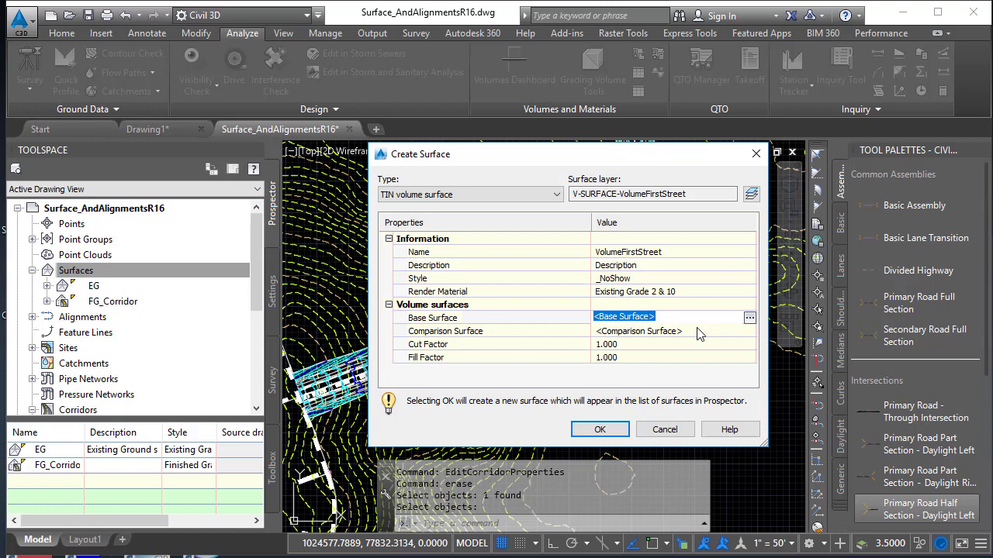
pyautogui.click(749, 319)
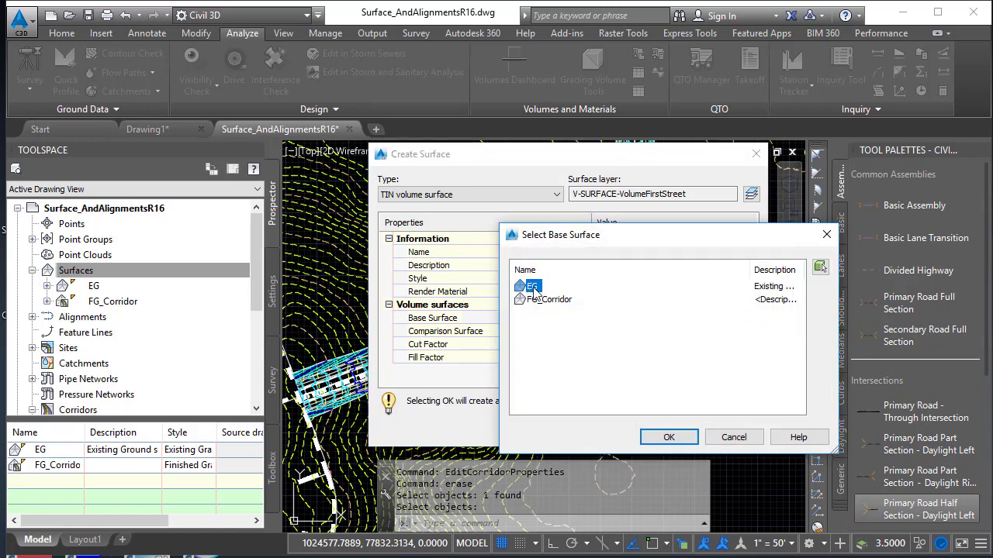
pyautogui.click(669, 437)
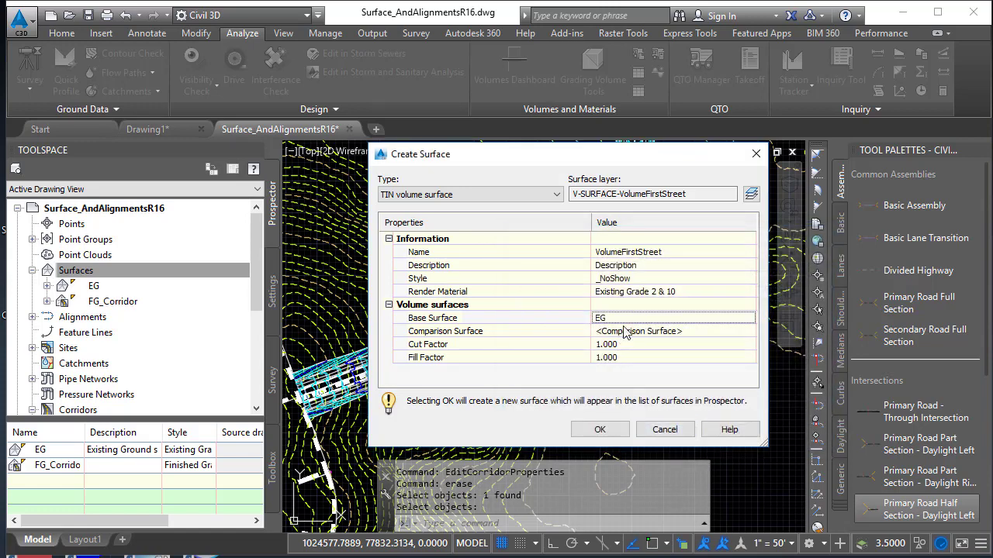
pyautogui.click(634, 334)
pyautogui.click(749, 331)
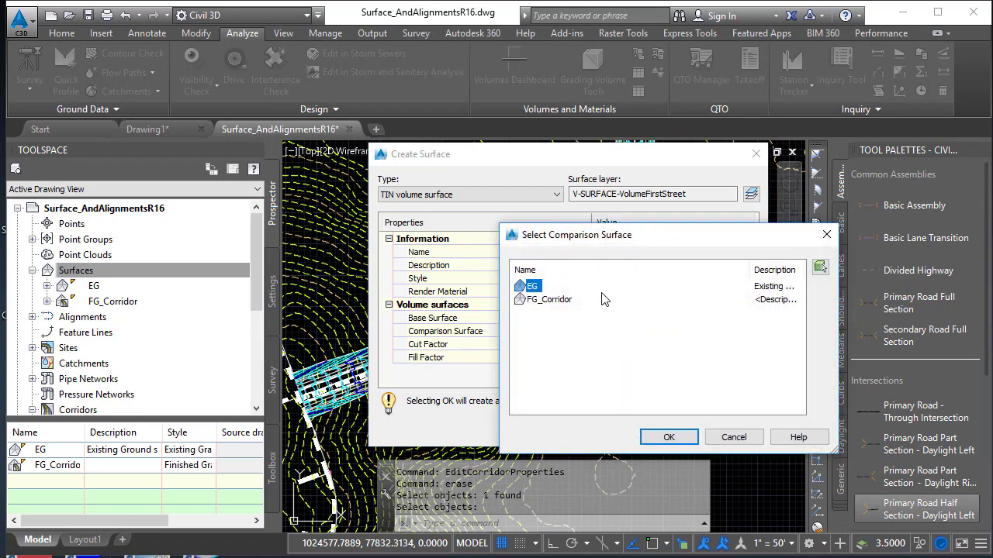
pyautogui.click(549, 301)
pyautogui.click(667, 438)
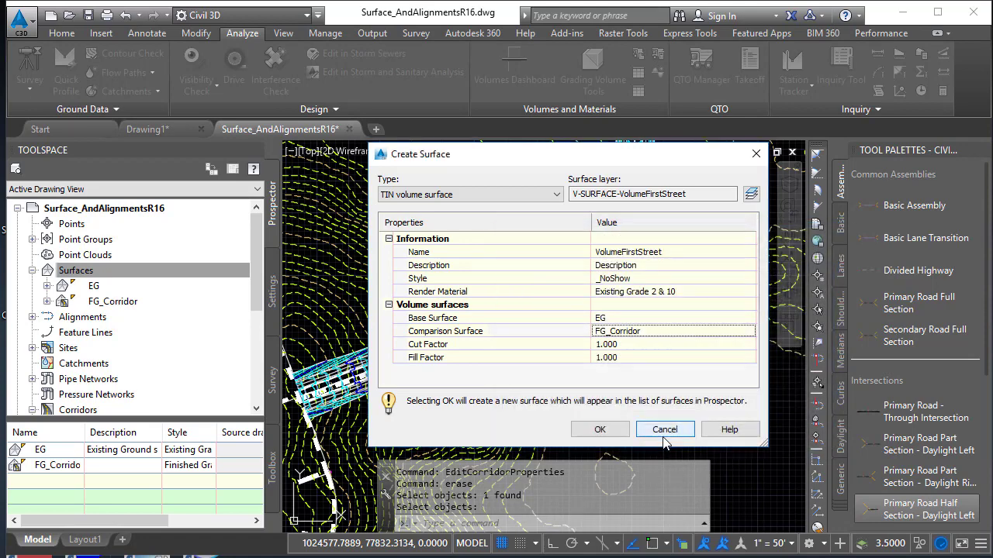
# - Create the configured VolumeFirstStreet surface and check the surface read-out on the corridor near station 13+50
pyautogui.click(603, 436)
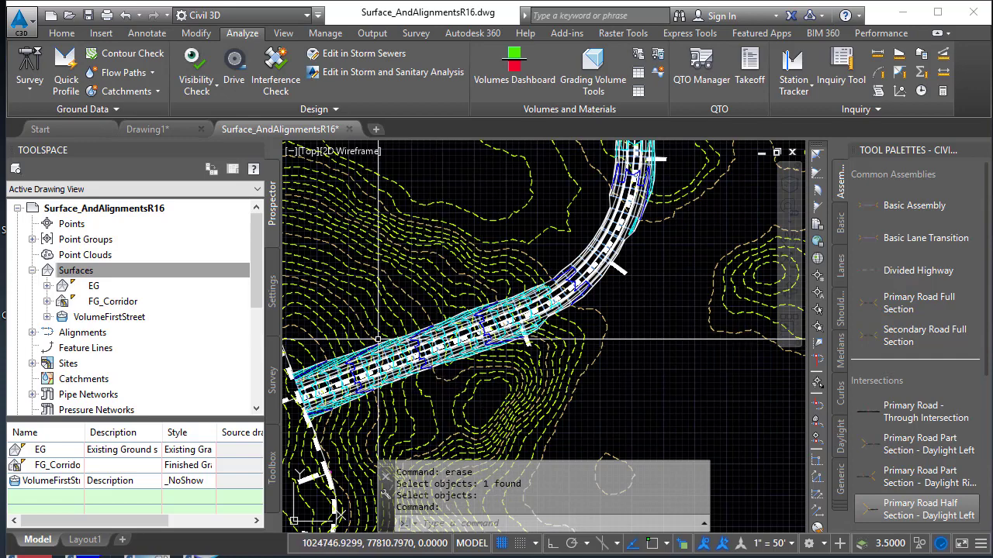
pyautogui.scroll(6, 519, 386)
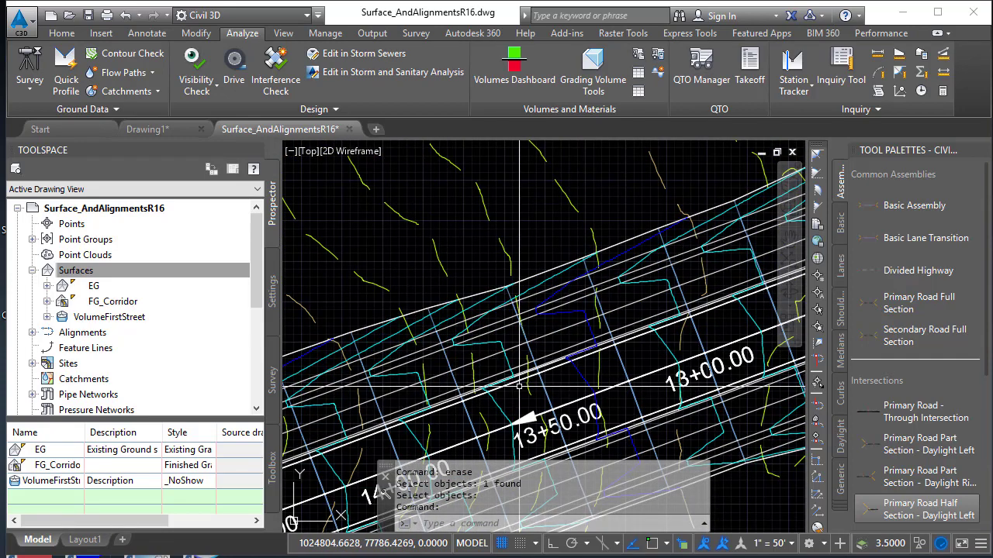
pyautogui.moveTo(518, 386)
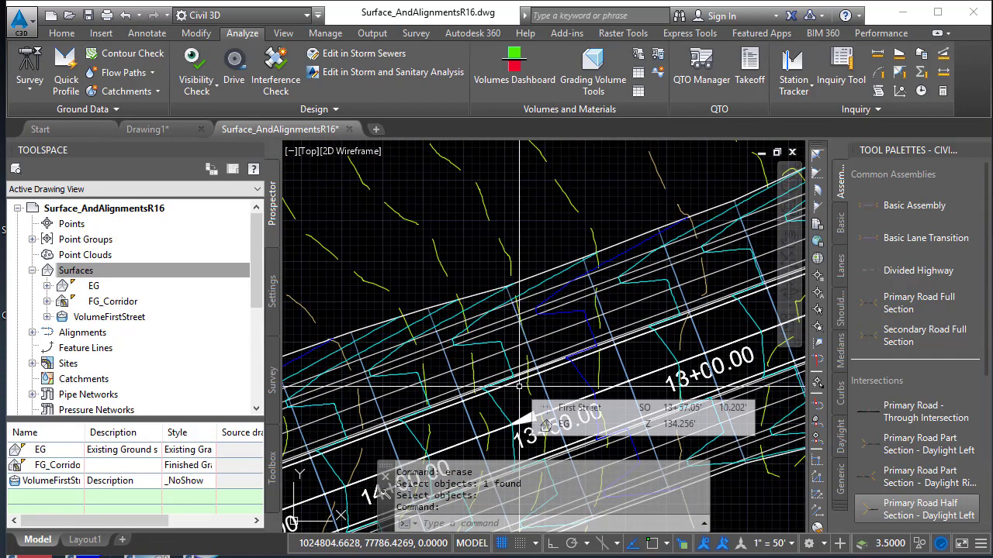
# - Set the VolumeFirstStreet surface's style to Finished Grade 2 & 10
pyautogui.rightClick(151, 320)
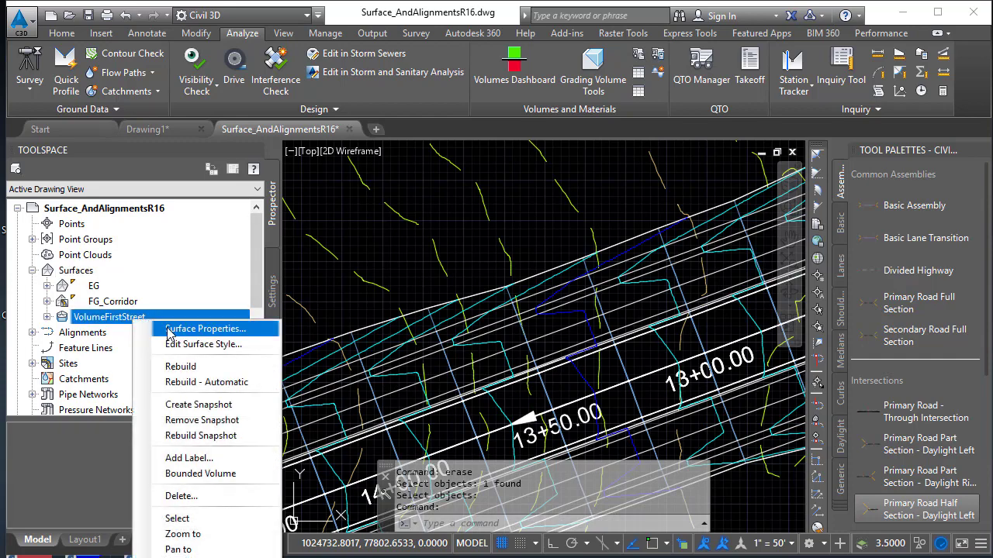
pyautogui.click(169, 332)
pyautogui.click(315, 316)
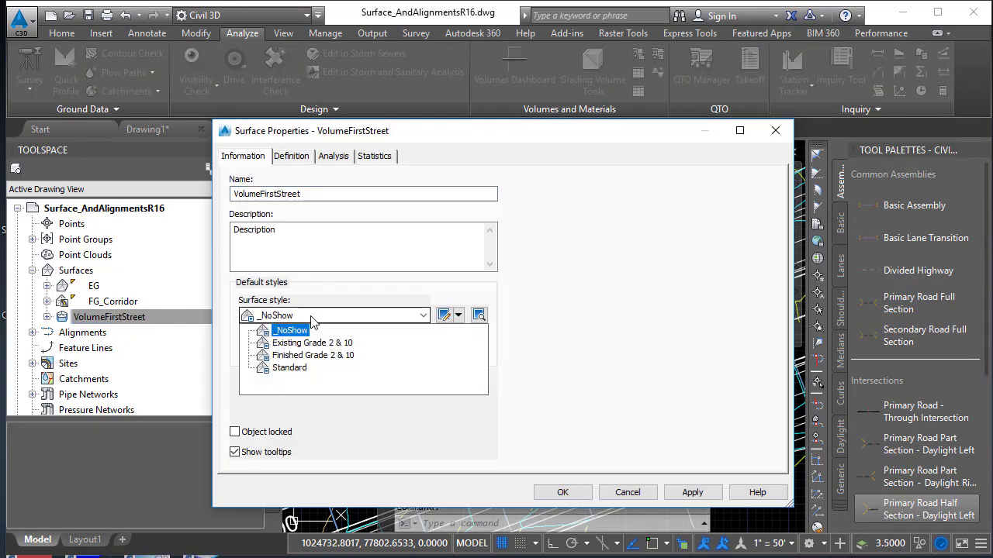
pyautogui.click(310, 355)
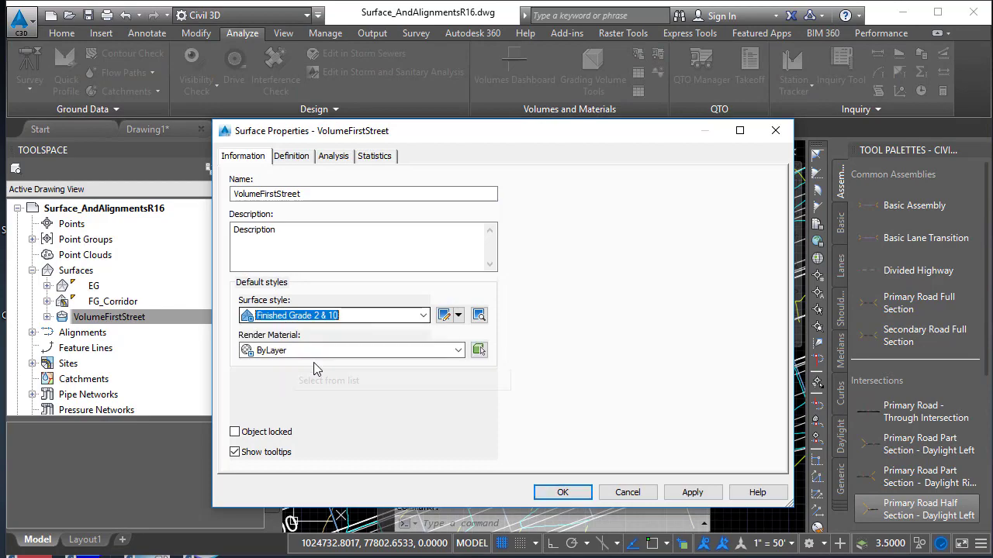
pyautogui.click(563, 492)
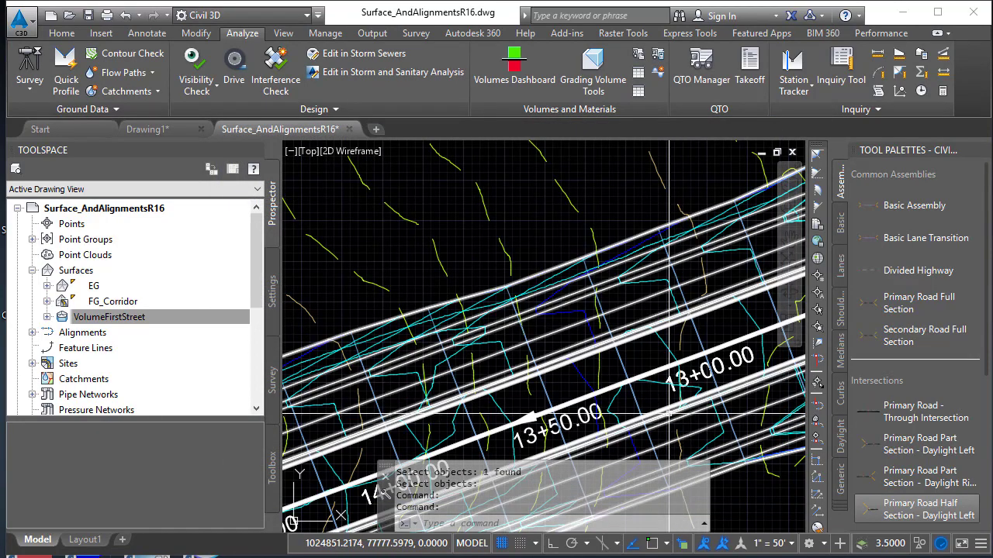
# - Examine the volume surface's contours and read the elevation difference between EG and FG_Corridor on the corridor near station 13+70
pyautogui.click(617, 403)
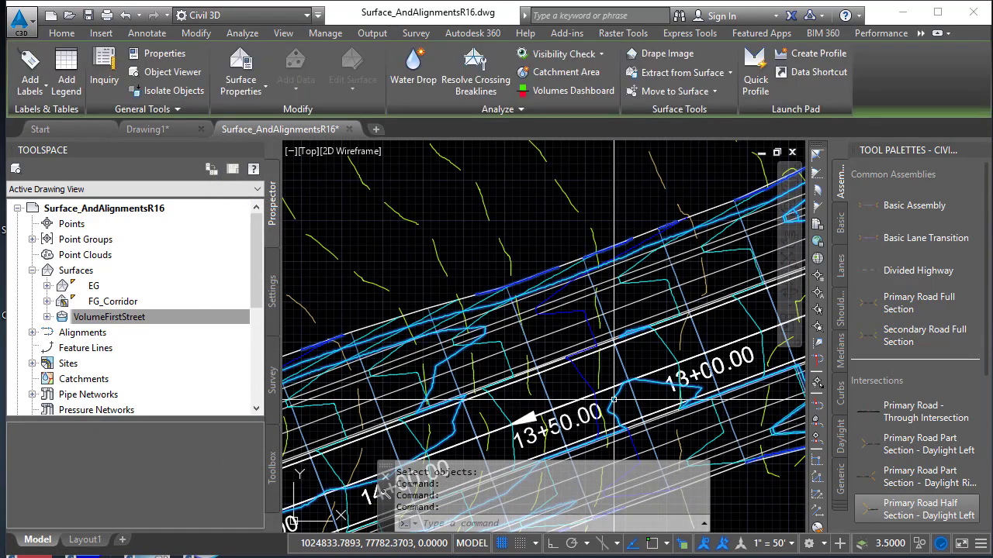
pyautogui.press('Escape')
pyautogui.scroll(4, 444, 356)
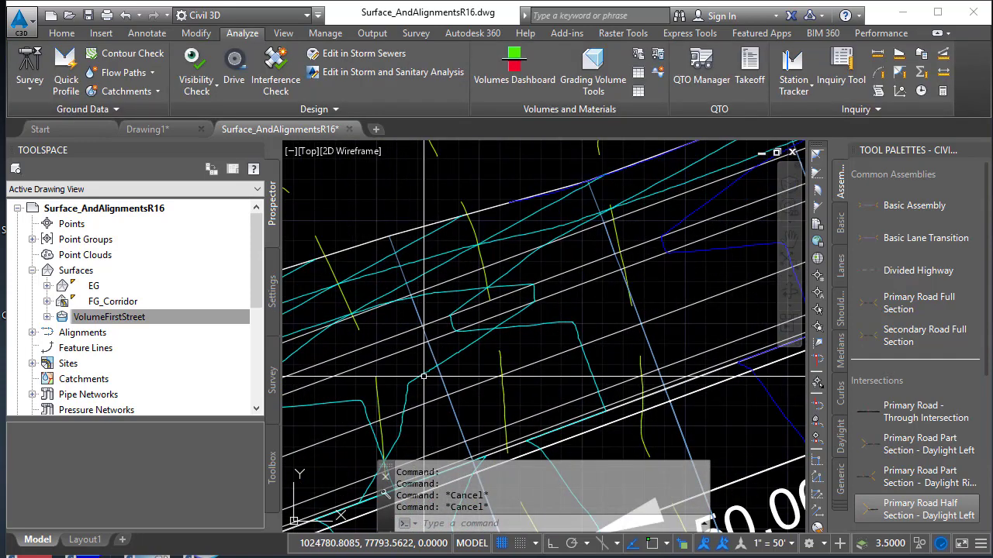
pyautogui.click(422, 378)
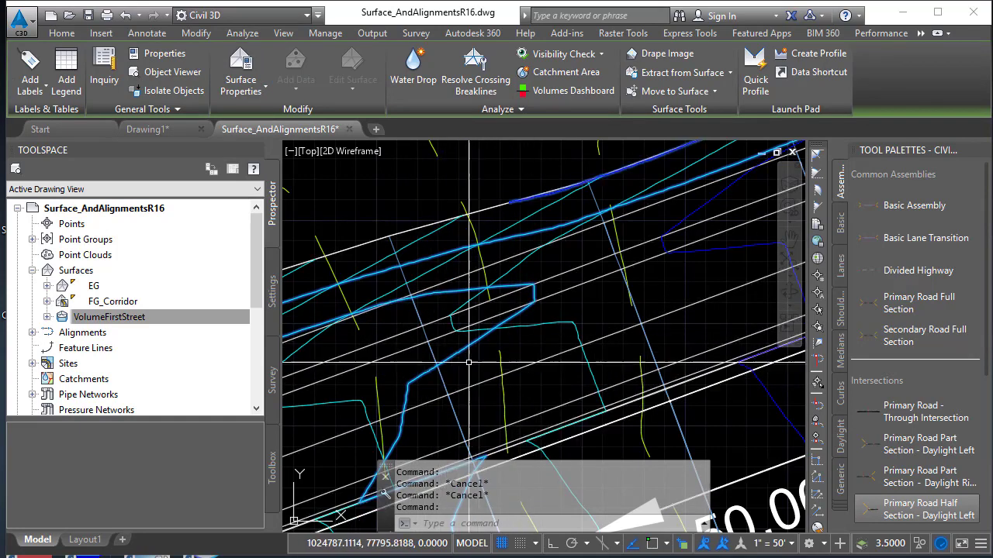
pyautogui.moveTo(478, 355)
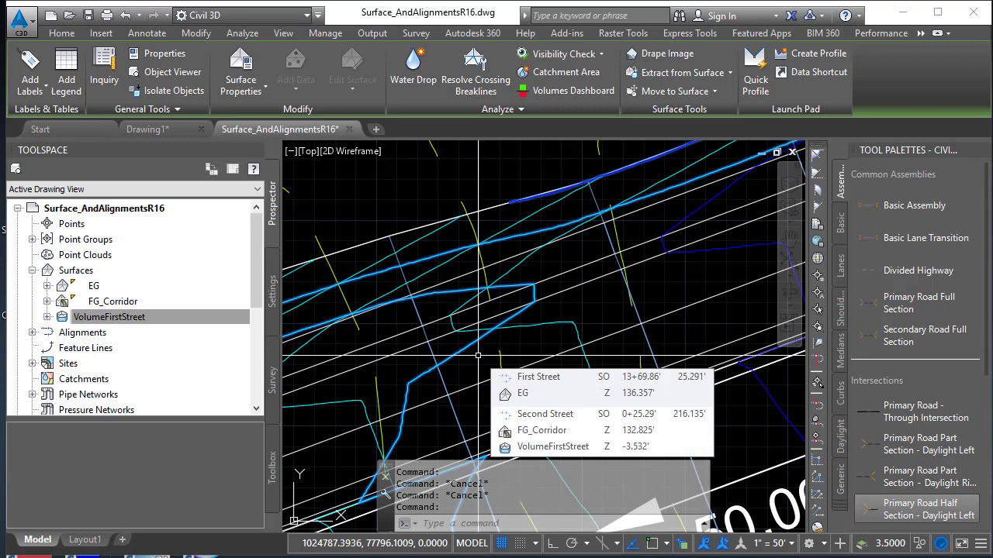
pyautogui.press('Escape')
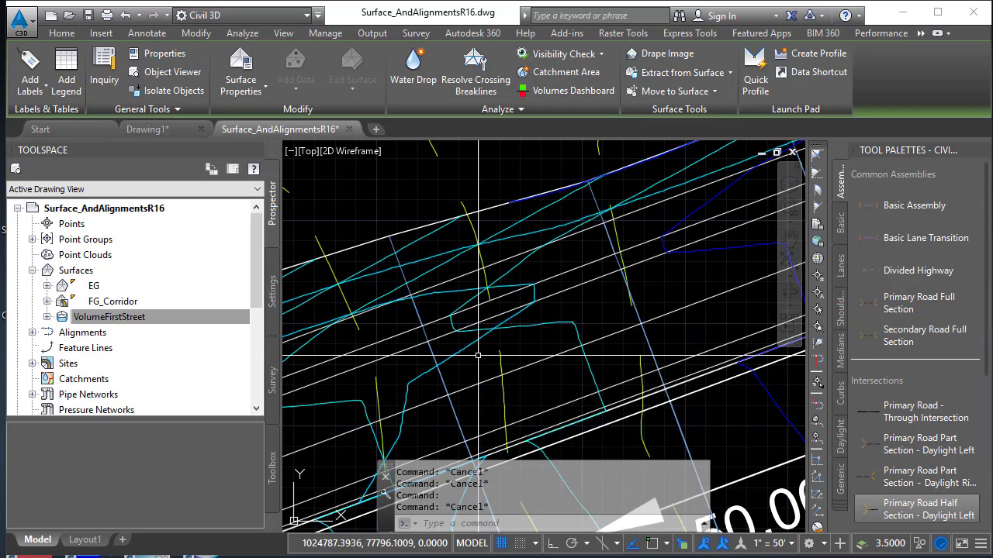
# - Set the VolumeFirstStreet surface's style back to _NoShow
pyautogui.rightClick(156, 324)
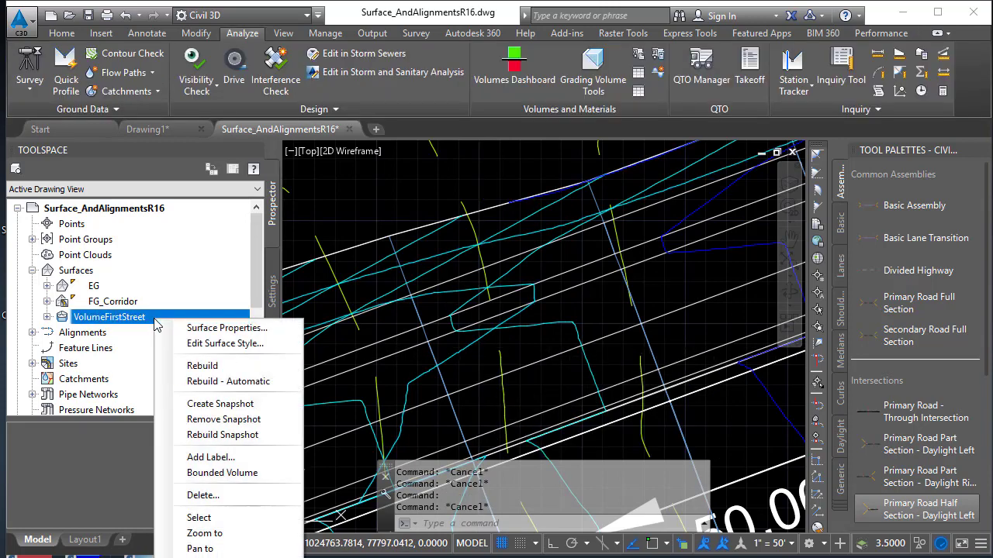
pyautogui.click(221, 327)
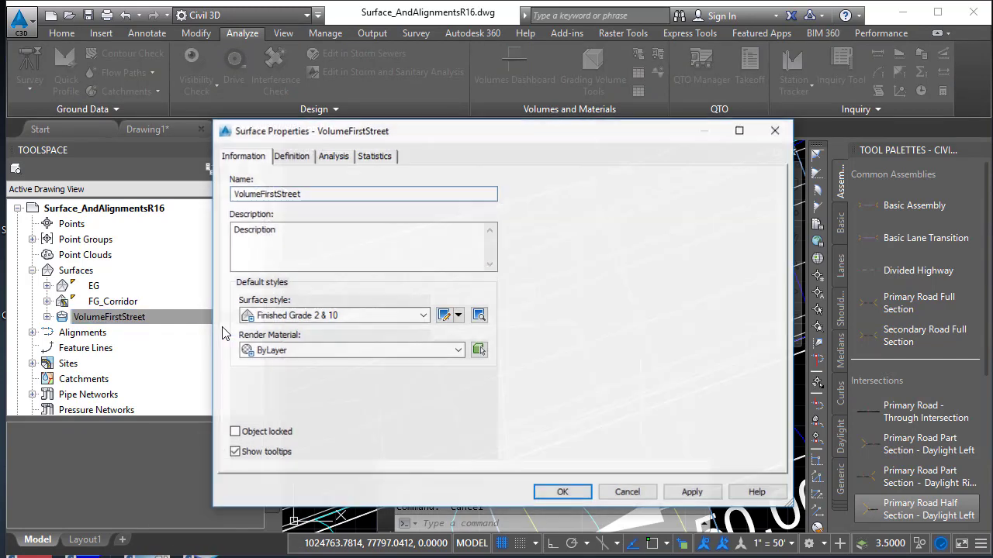
pyautogui.click(281, 315)
pyautogui.click(279, 325)
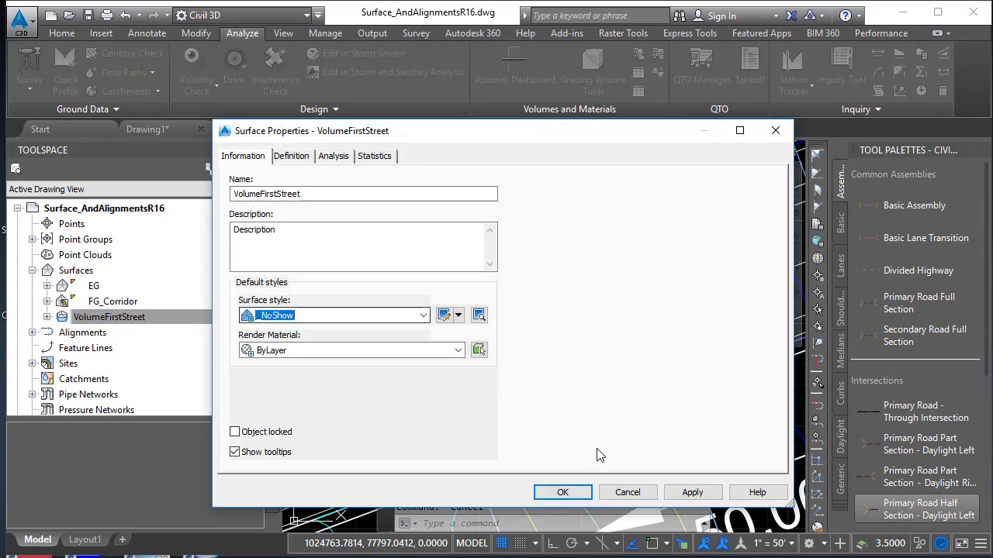
pyautogui.click(563, 492)
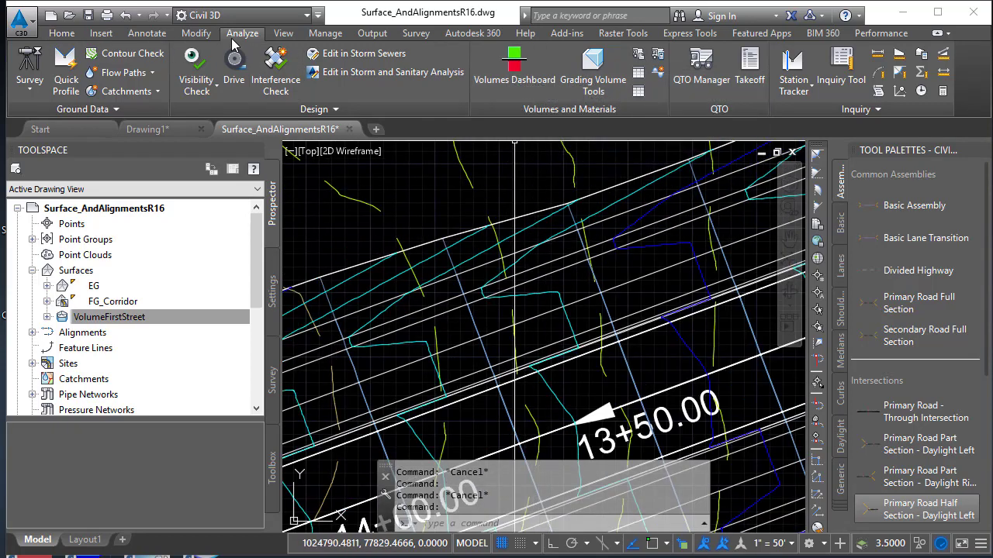
# - Add VolumeFirstStreet to the Volumes Dashboard and shrink the dashboard window to uncover more of the drawing
pyautogui.click(522, 90)
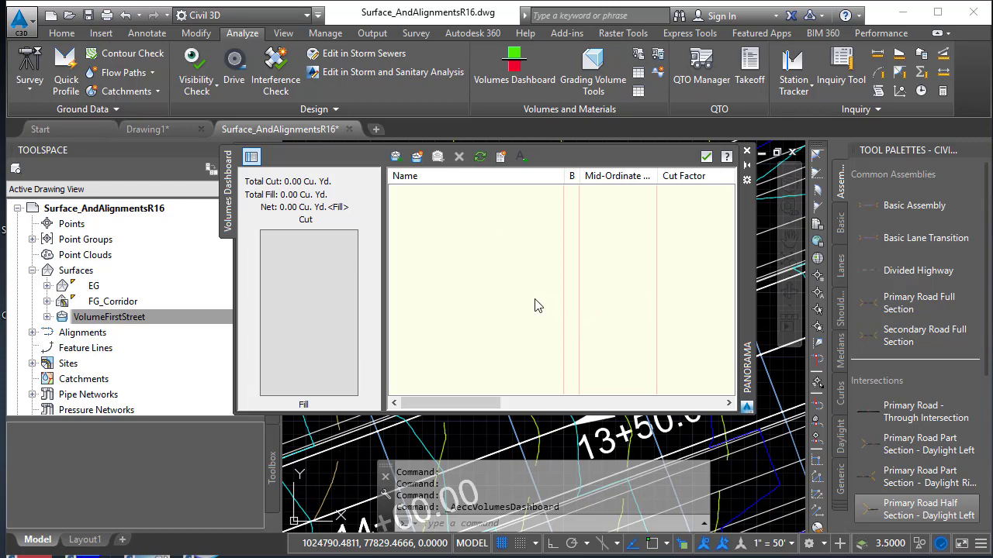
pyautogui.click(396, 157)
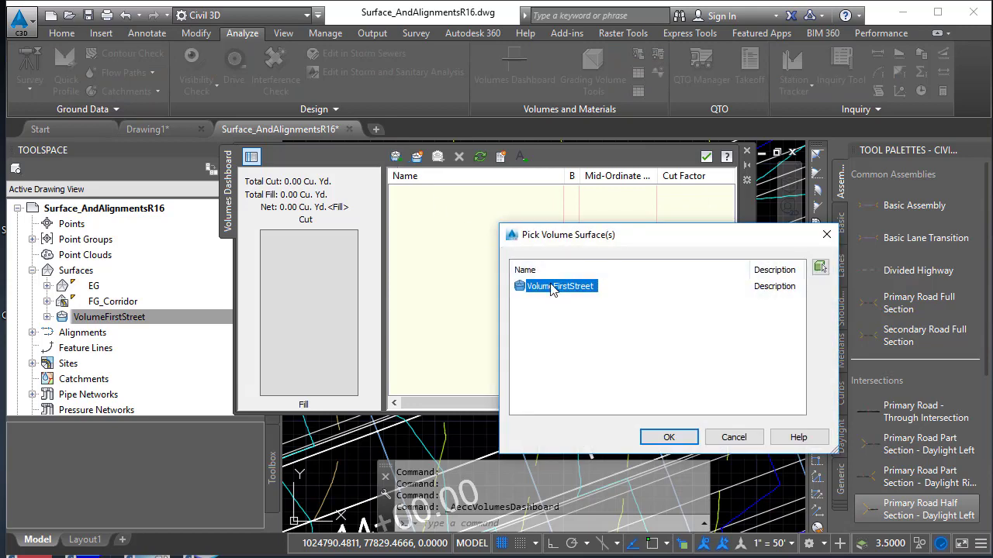
pyautogui.click(664, 437)
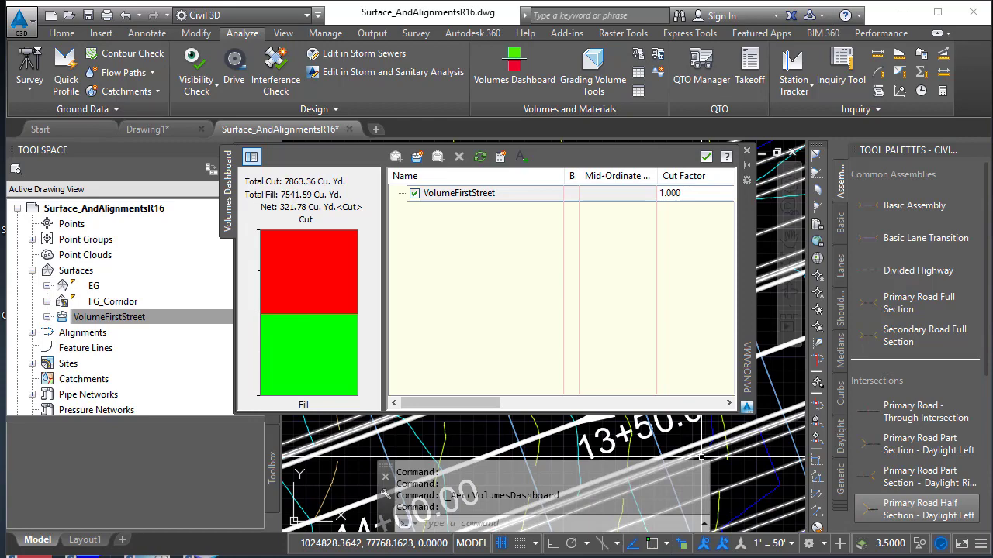
pyautogui.scroll(-5, 430, 435)
pyautogui.scroll(-6, 602, 431)
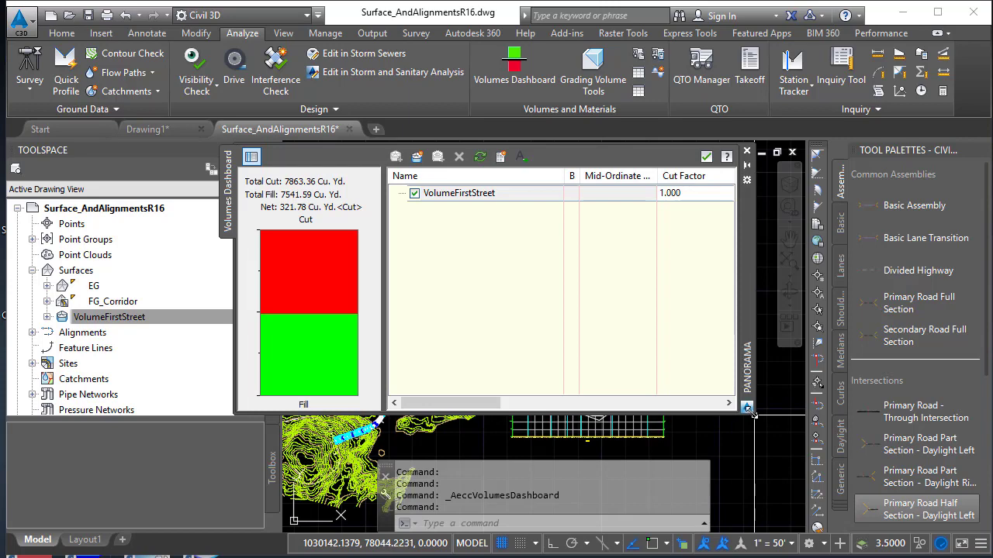
pyautogui.moveTo(749, 417)
pyautogui.mouseDown()
pyautogui.moveTo(535, 335)
pyautogui.moveTo(660, 324)
pyautogui.mouseUp()
# - Lower the descending tangent of the design profile slightly in the profile view by stretching its tangent grip
pyautogui.scroll(5, 586, 403)
pyautogui.scroll(2, 586, 402)
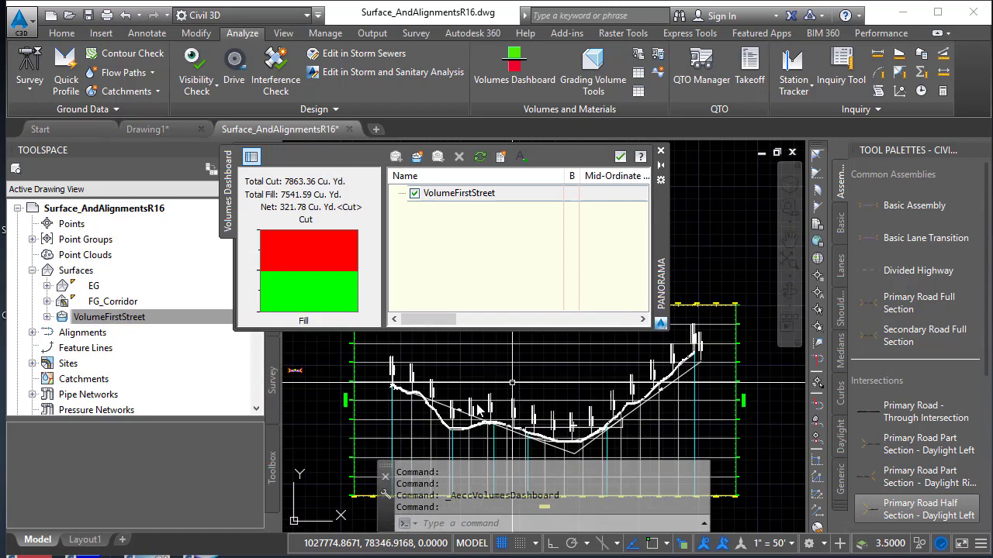
pyautogui.scroll(3, 478, 411)
pyautogui.click(739, 459)
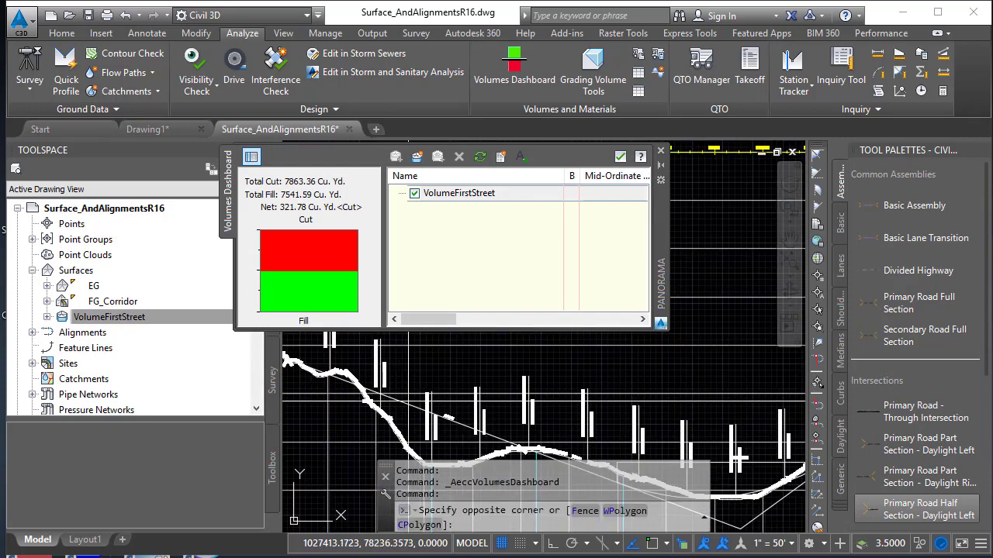
pyautogui.click(535, 465)
pyautogui.click(448, 420)
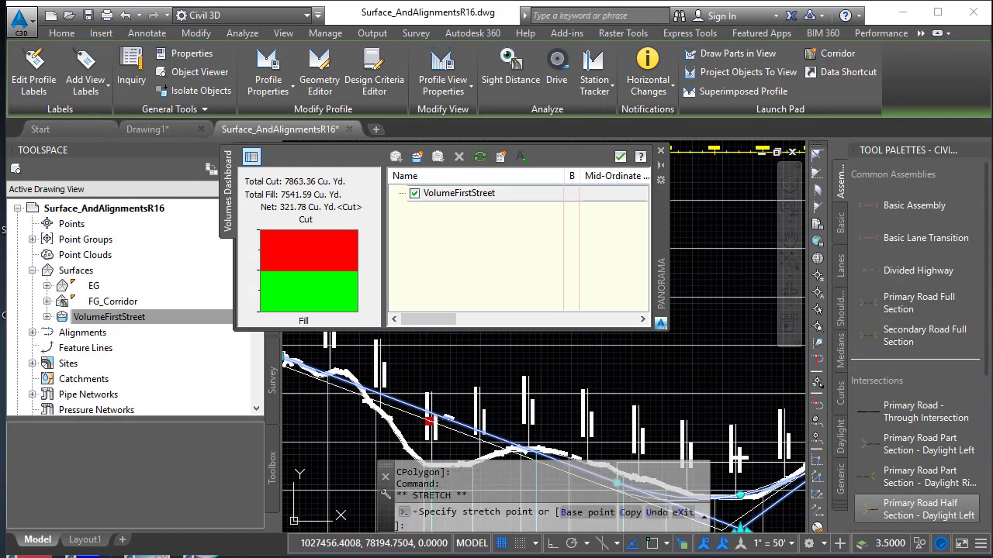
pyautogui.click(535, 449)
pyautogui.press('Escape')
# - Rebuild the VolumeFirstStreet surface and compare the recalculated cut and fill volumes with the edited profile
pyautogui.click(125, 317)
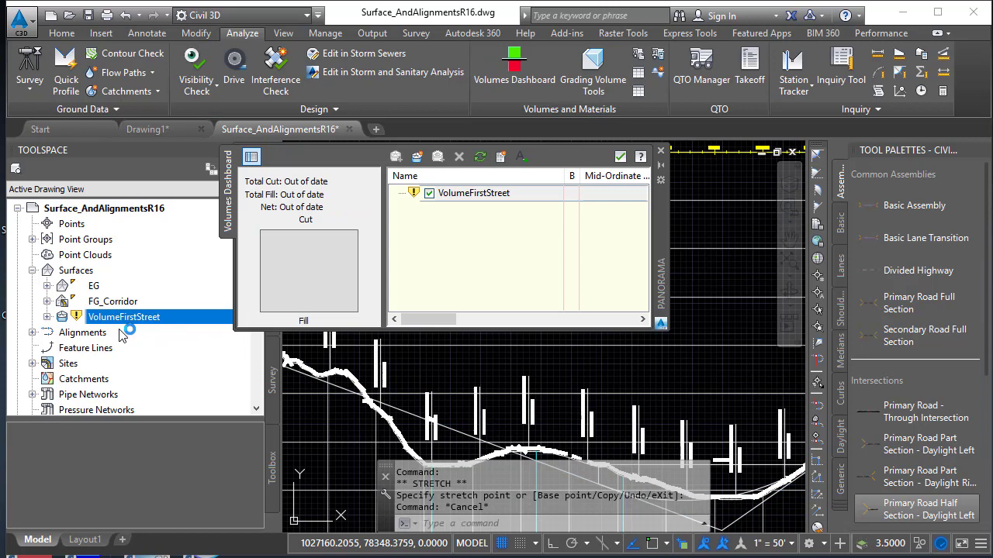
pyautogui.rightClick(138, 320)
pyautogui.click(176, 367)
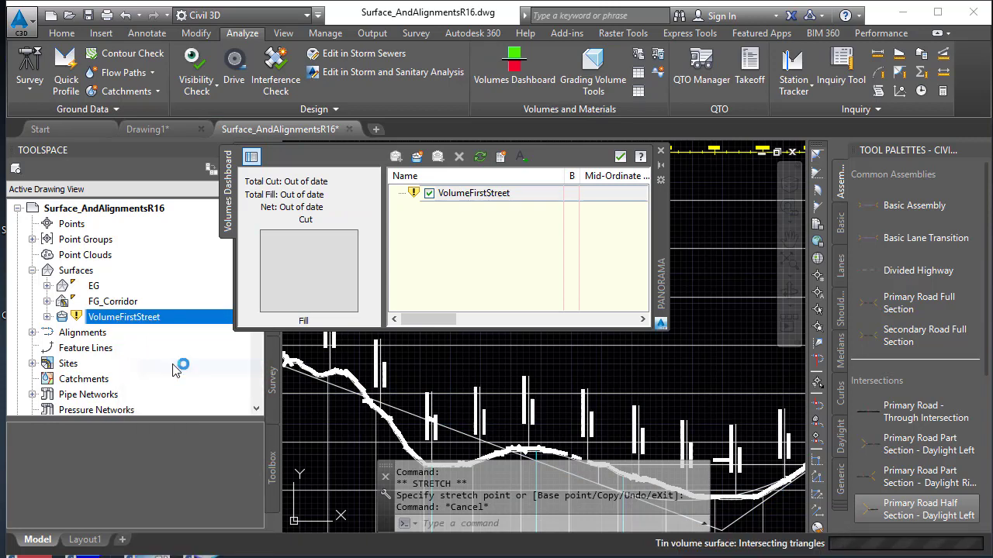
pyautogui.moveTo(326, 305)
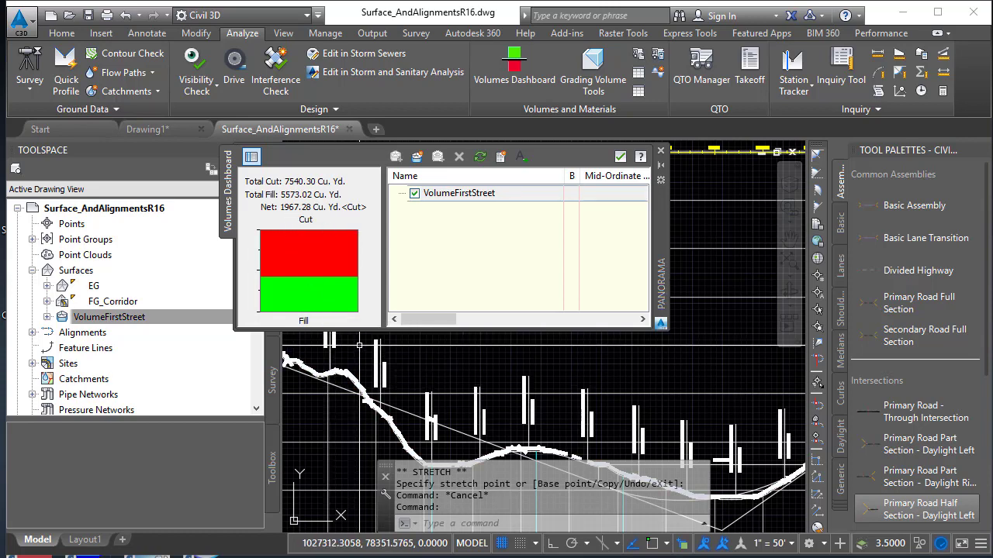
pyautogui.scroll(-2, 494, 401)
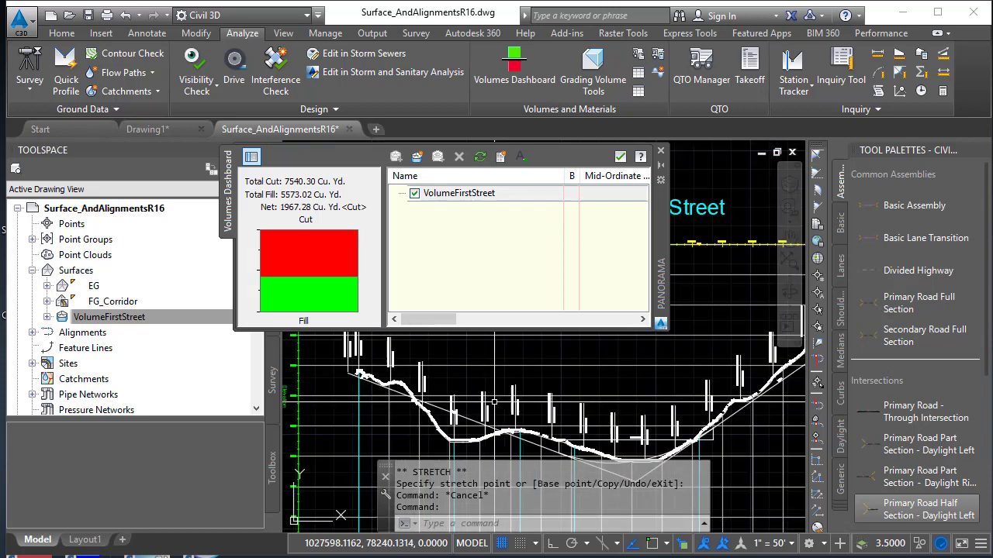
pyautogui.scroll(-3, 494, 401)
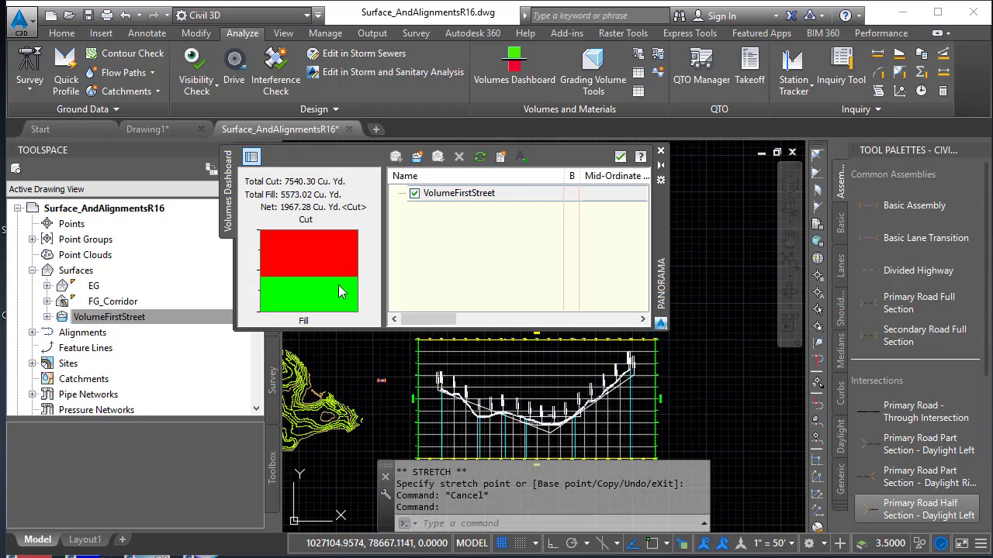
pyautogui.scroll(5, 481, 386)
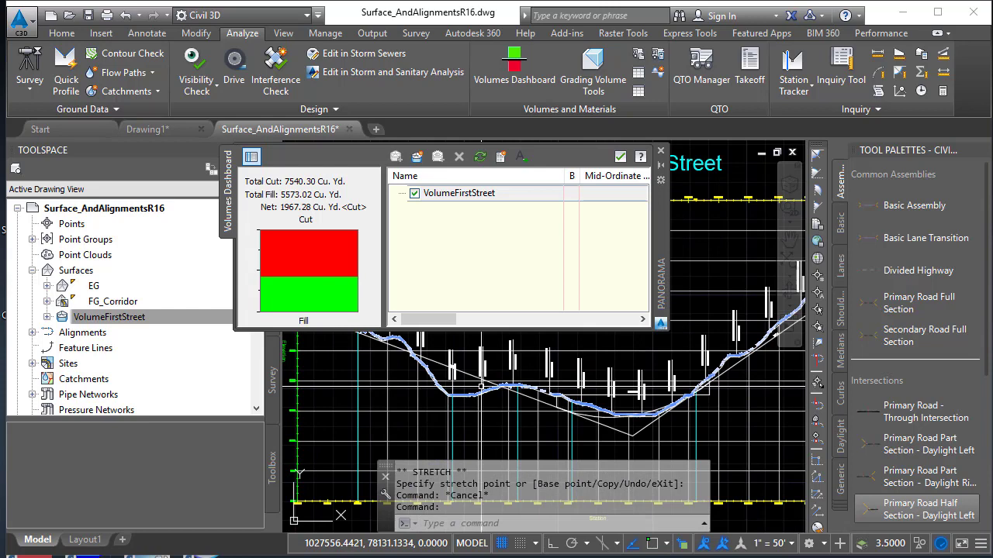
pyautogui.scroll(2, 481, 387)
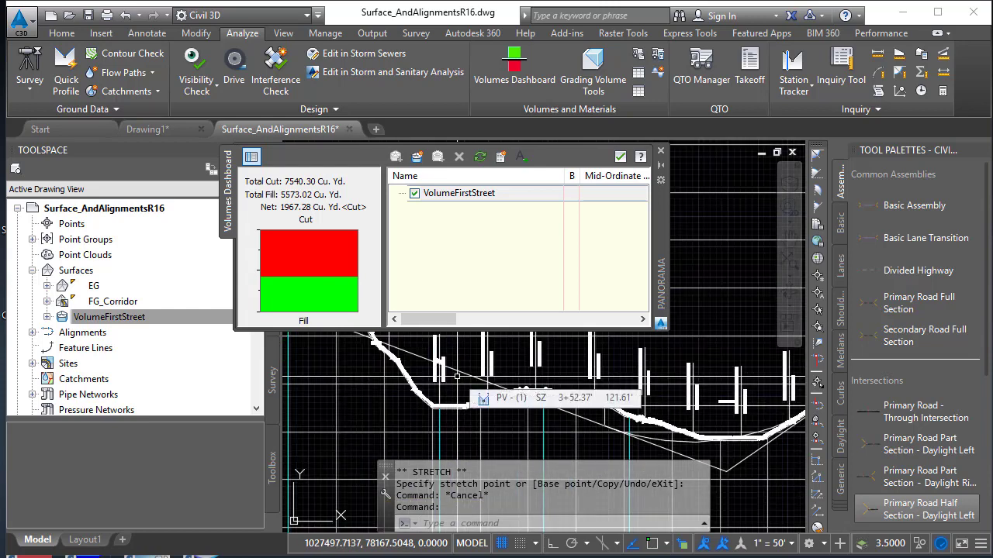